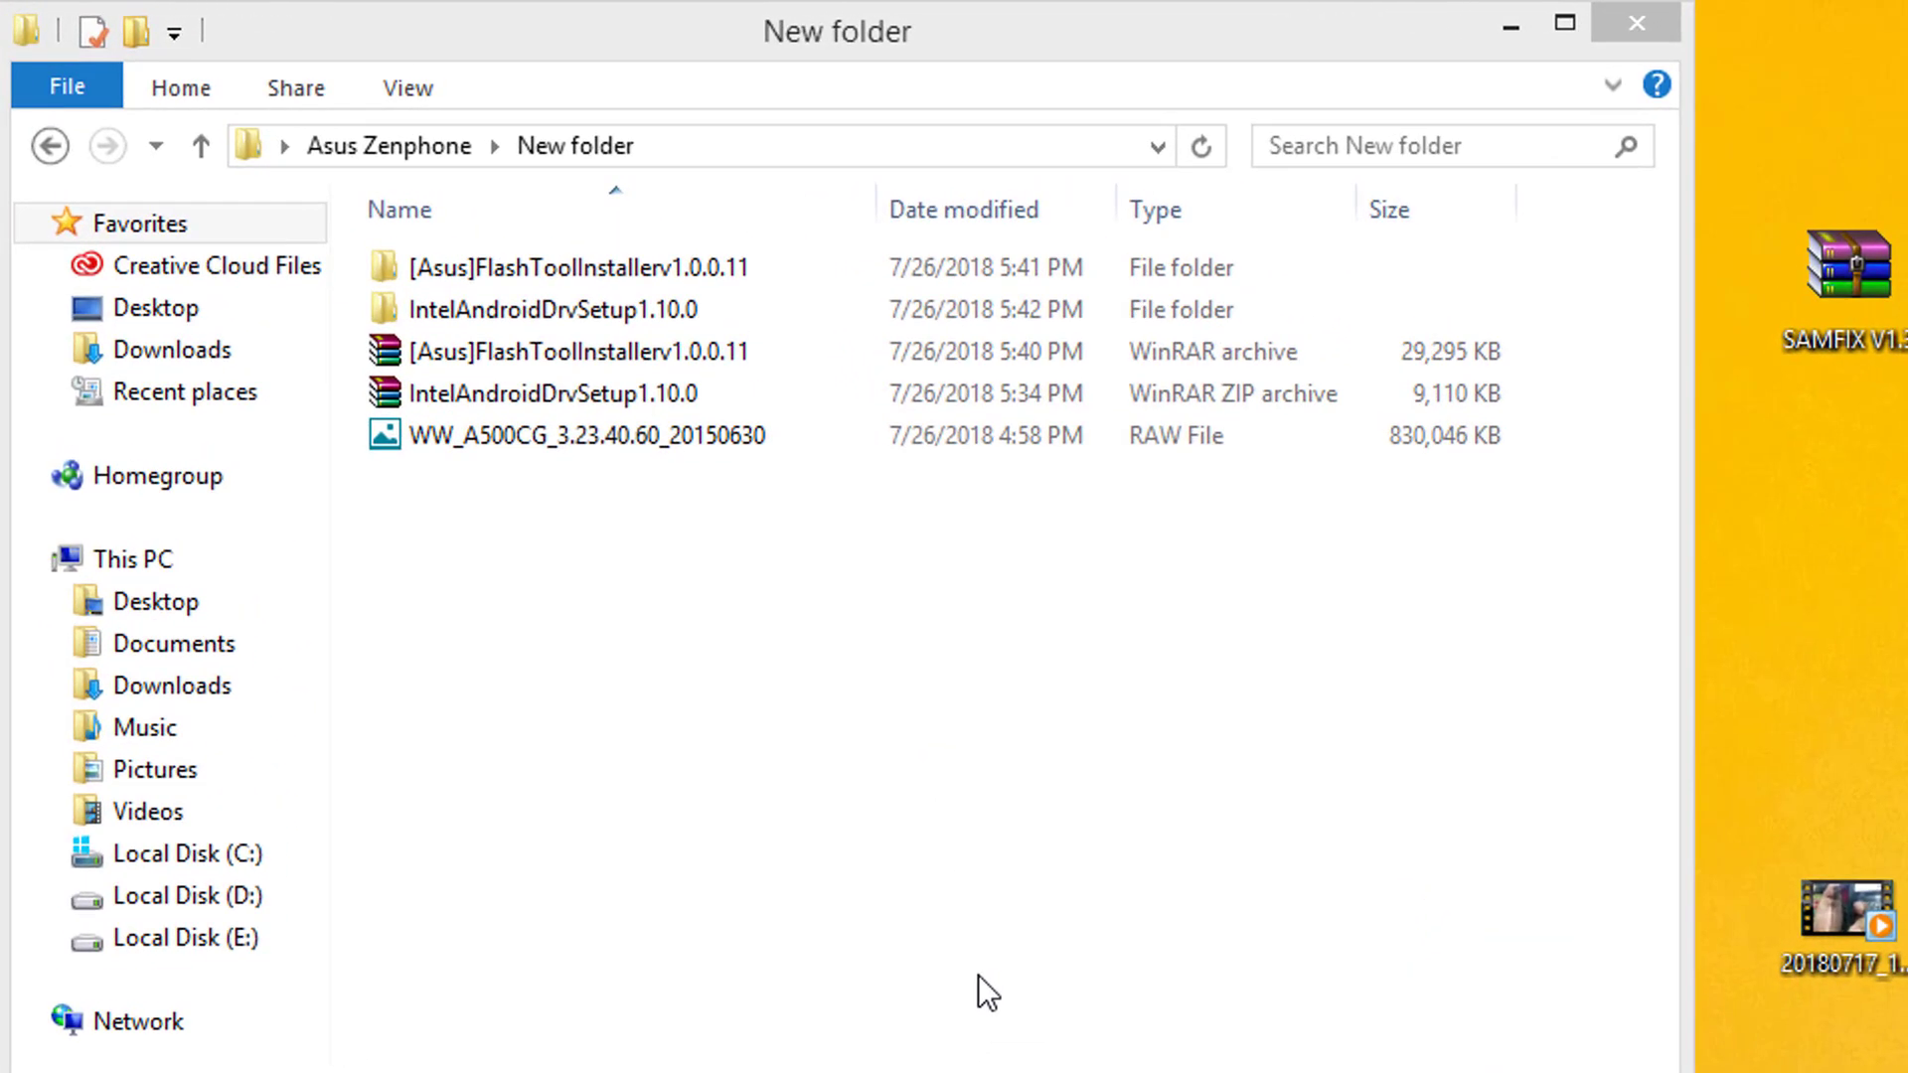
# Extract the [Asus]FlashToolInstallerv1.0.0.11 archive into a folder of its own name, replacing all existing files
pyautogui.click(575, 366)
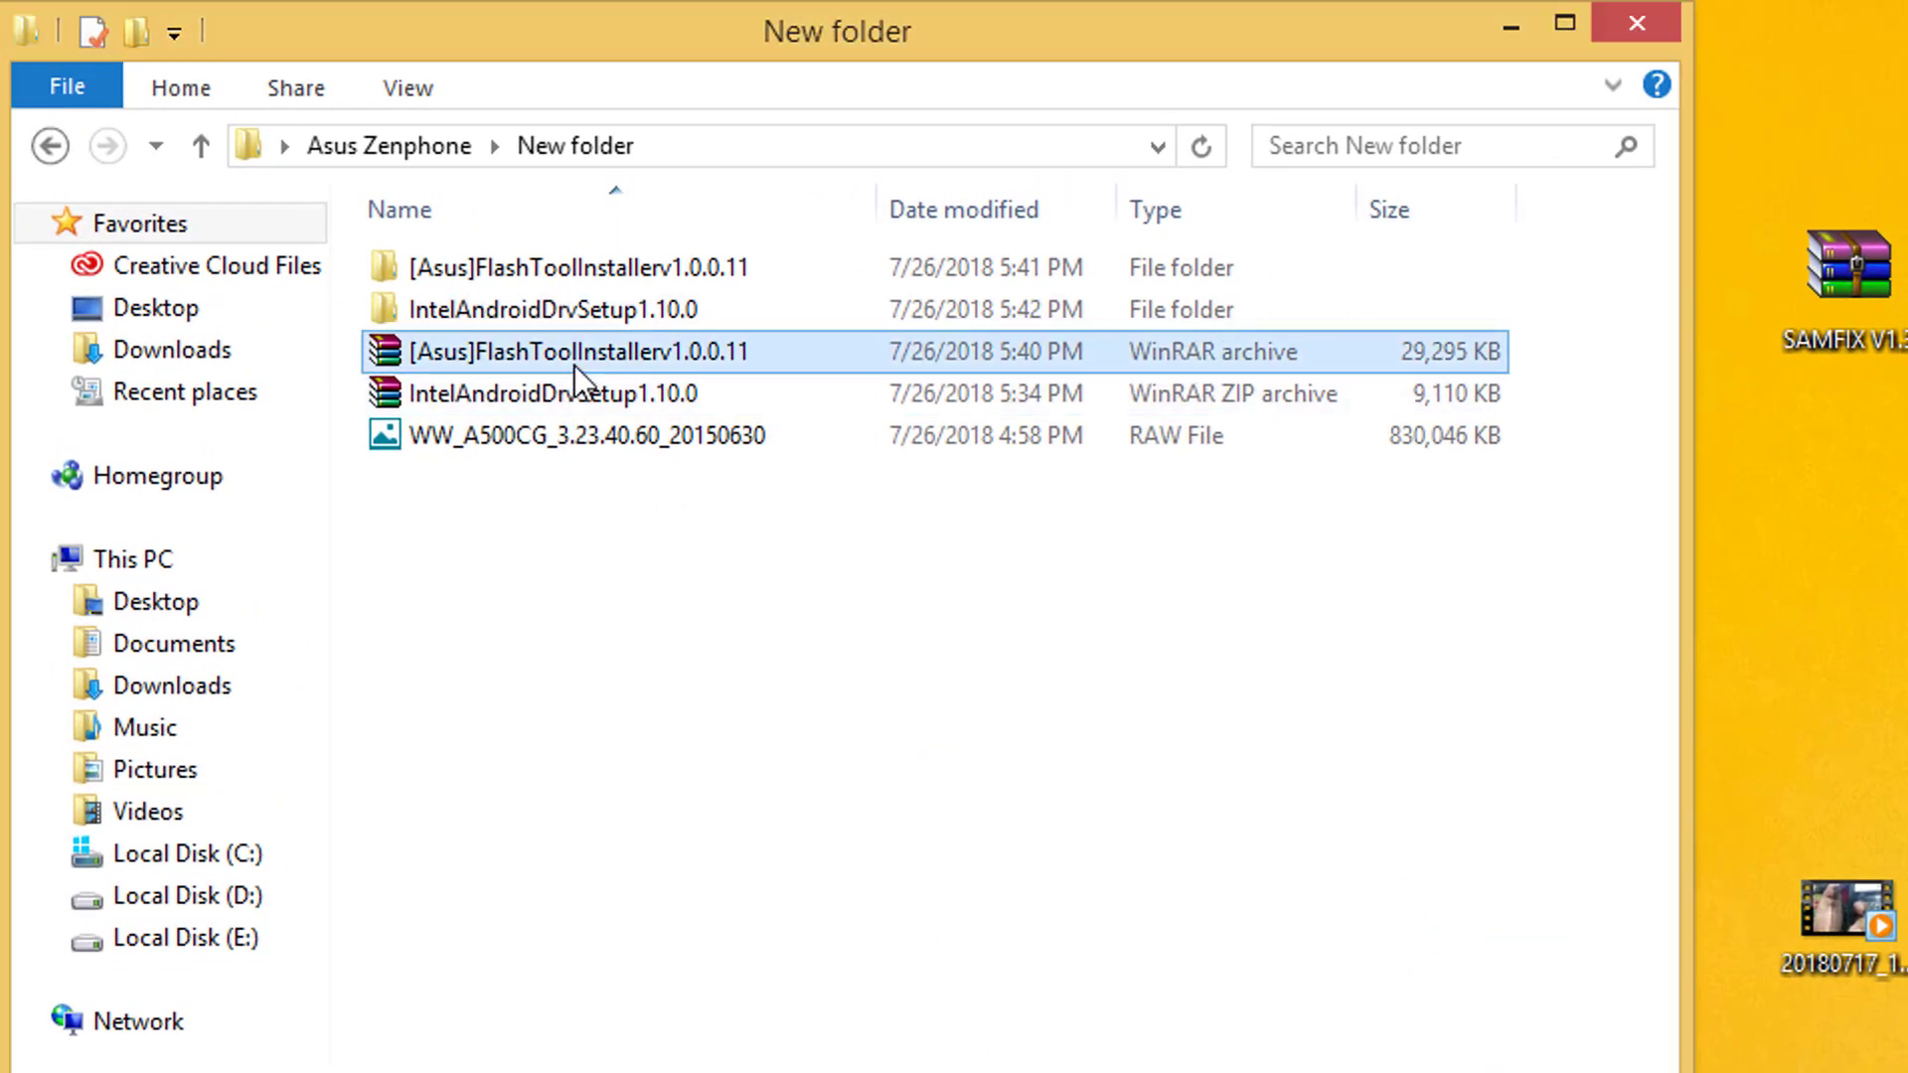
pyautogui.rightClick(573, 365)
pyautogui.click(666, 574)
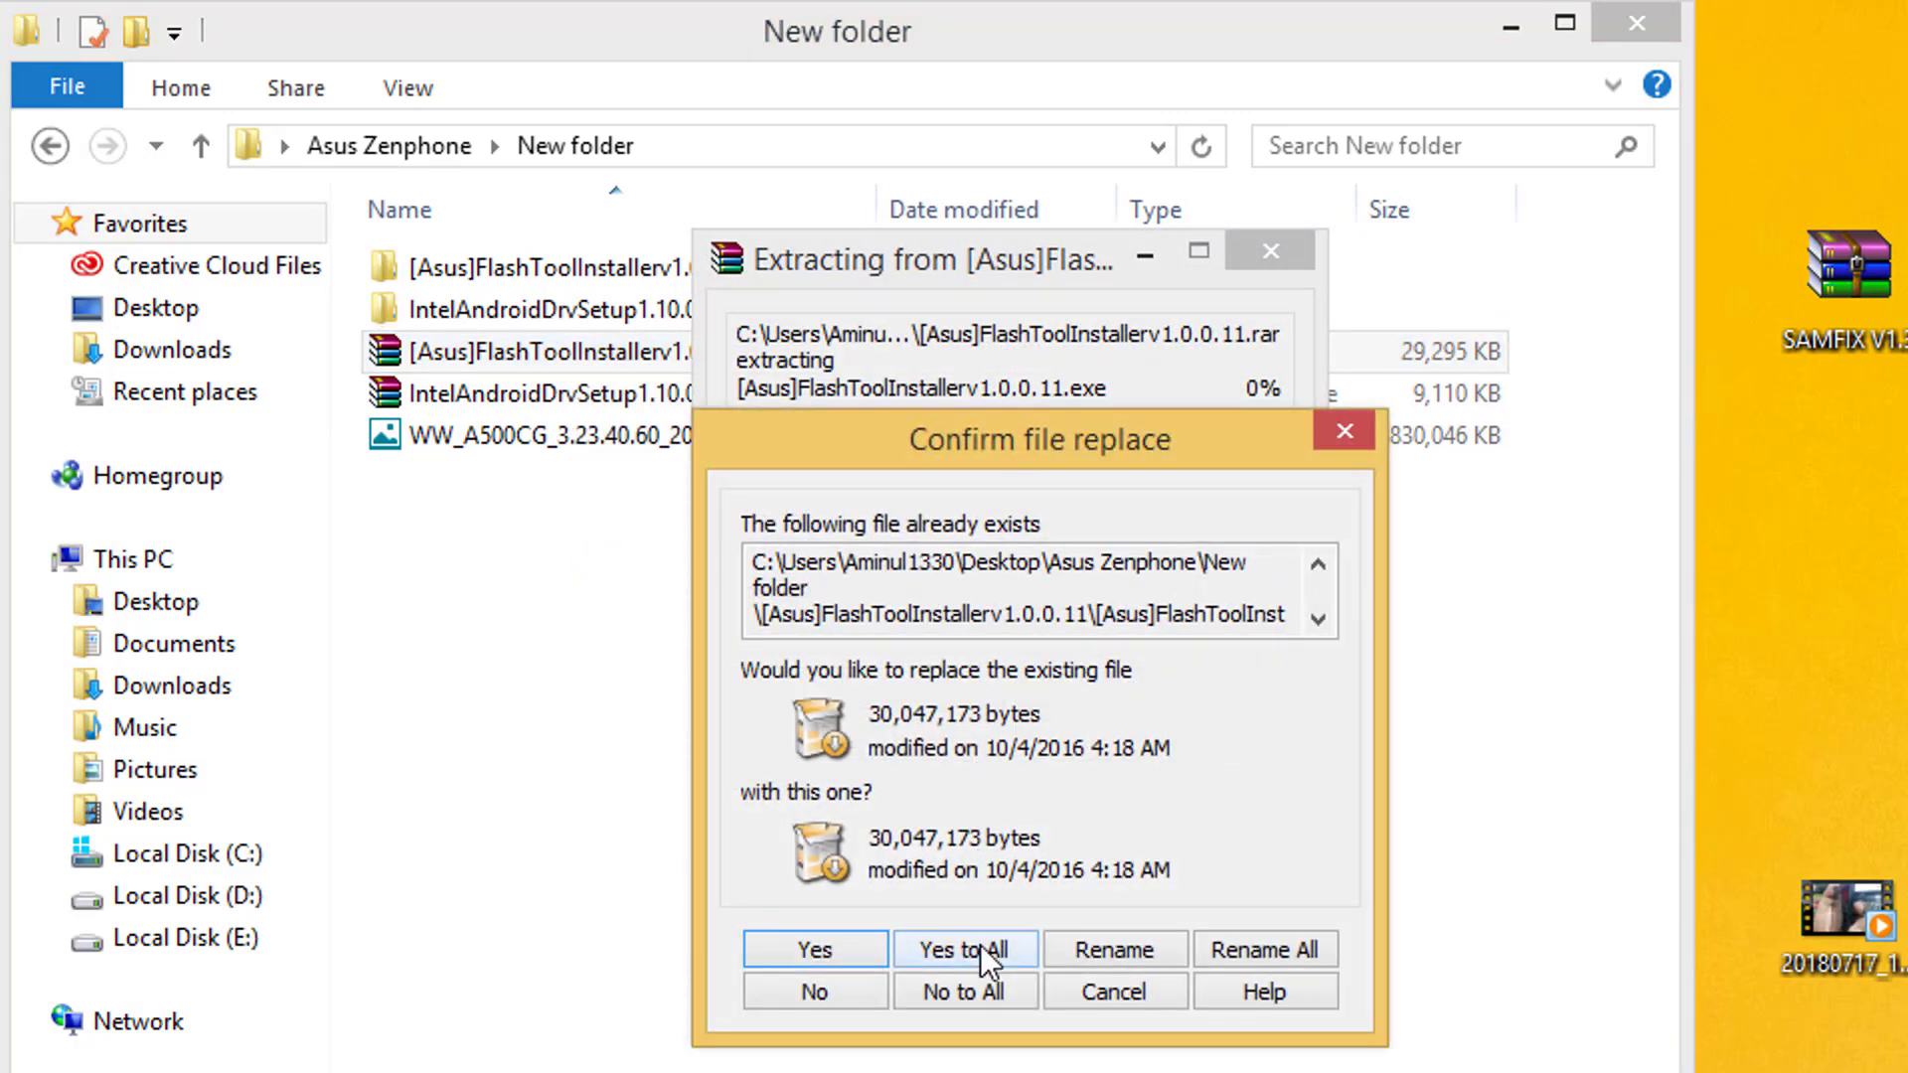
pyautogui.click(980, 949)
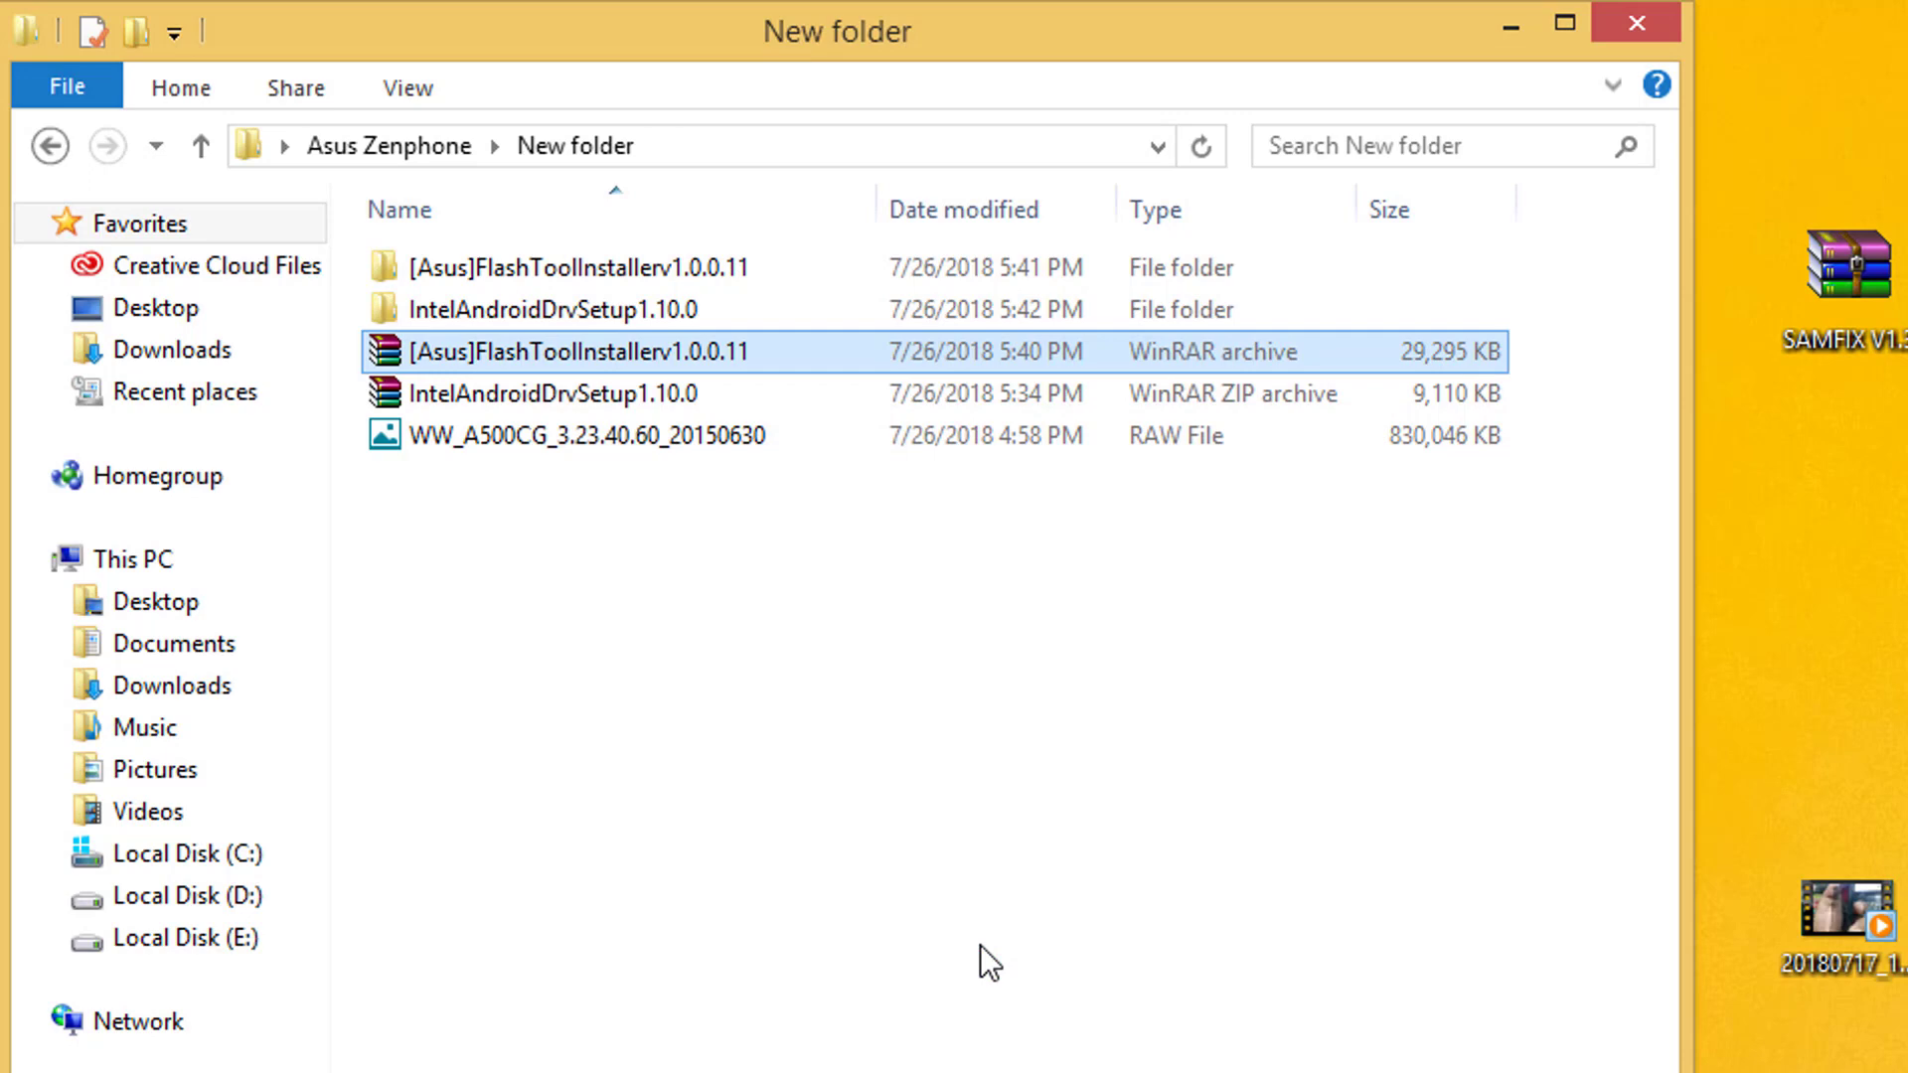
# Extract the IntelAndroidDrvSetup1.10.0 ZIP archive into a folder of its own name, replacing all existing files
pyautogui.click(625, 408)
pyautogui.rightClick(625, 407)
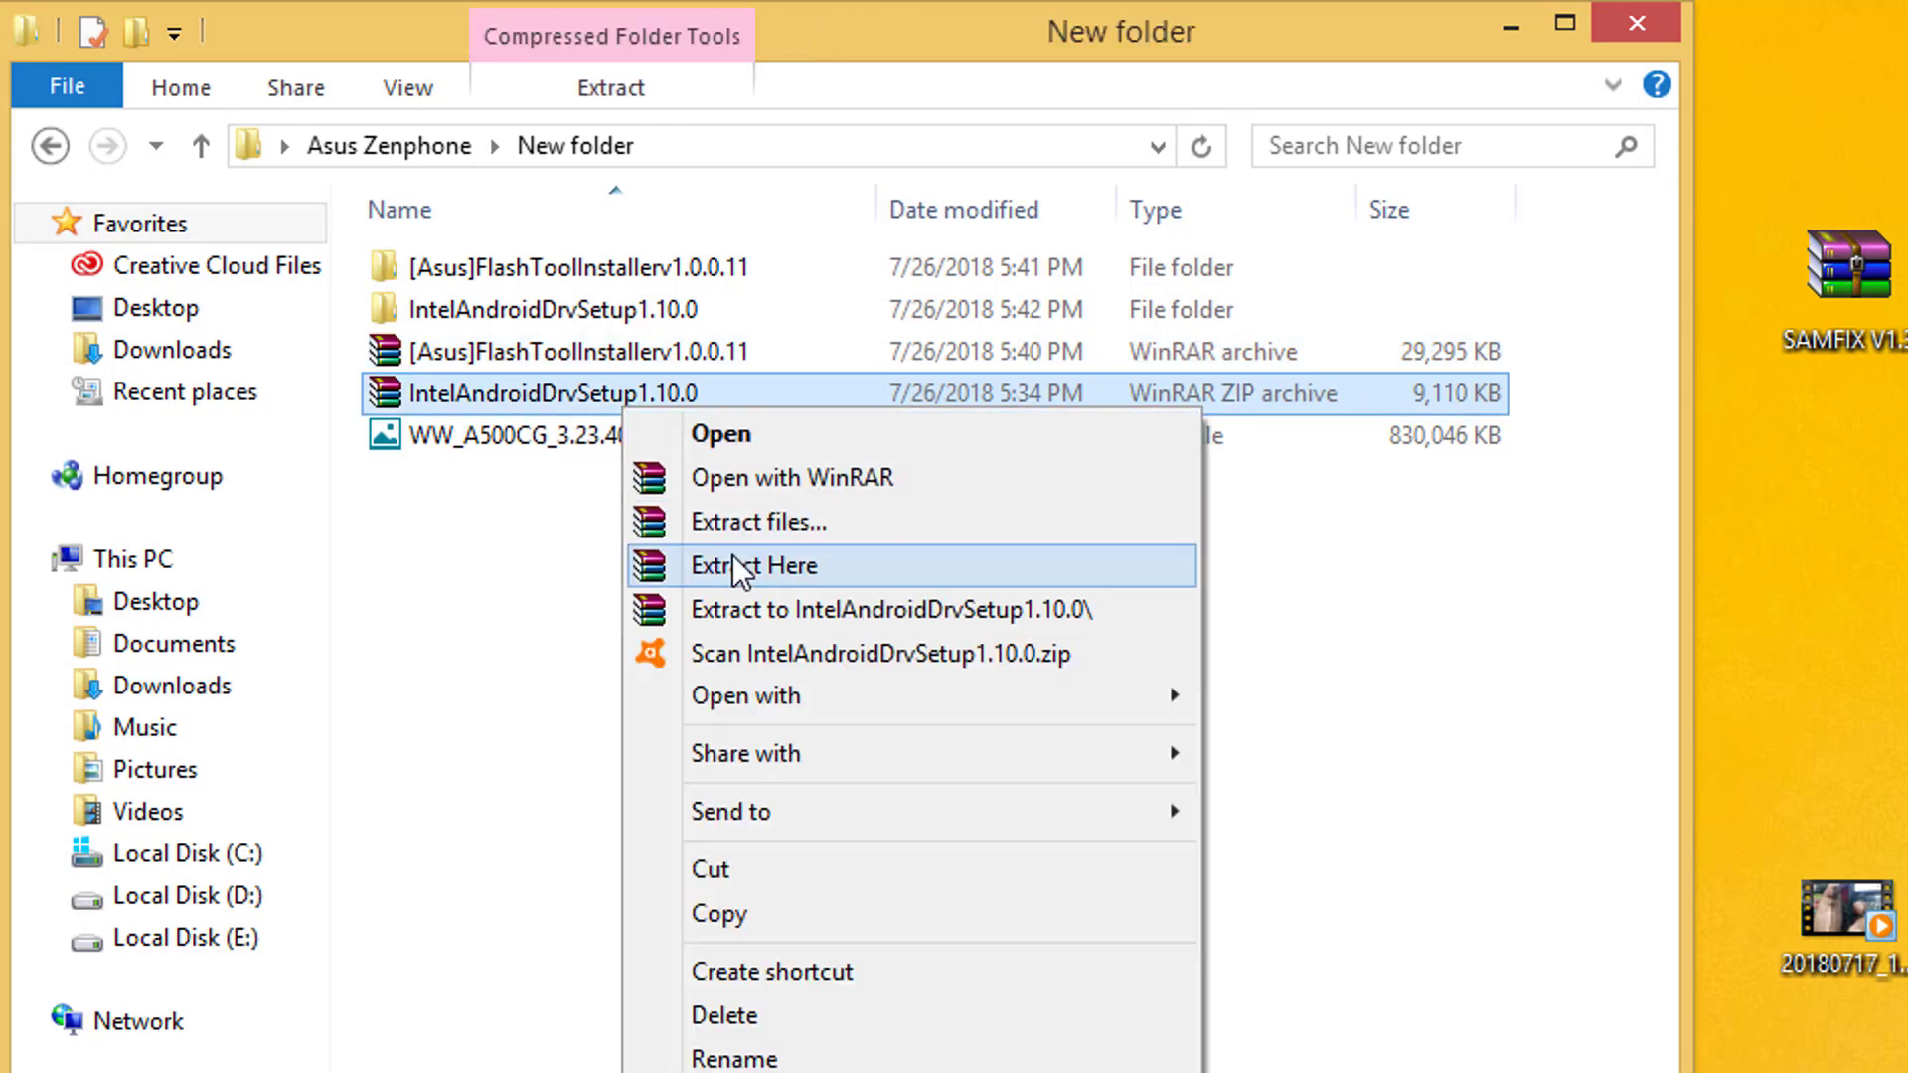
pyautogui.click(739, 621)
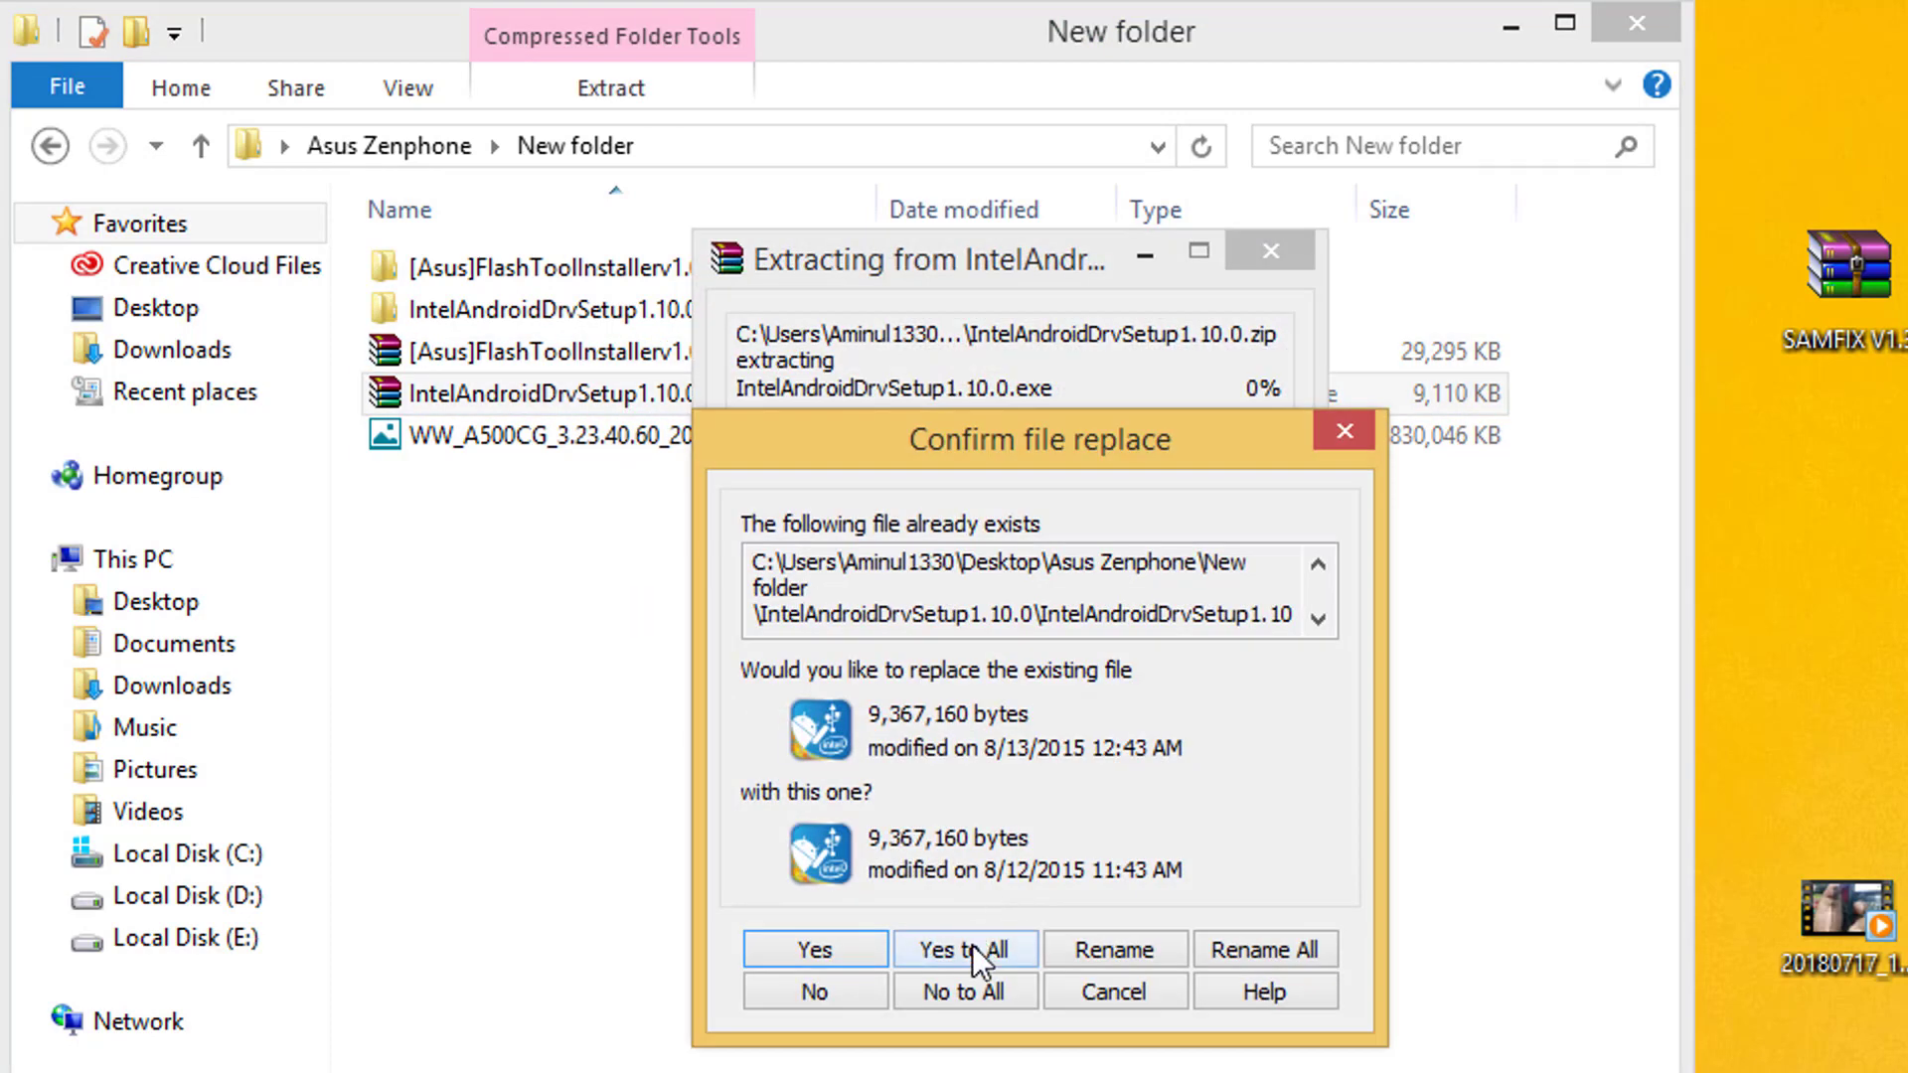
pyautogui.click(972, 951)
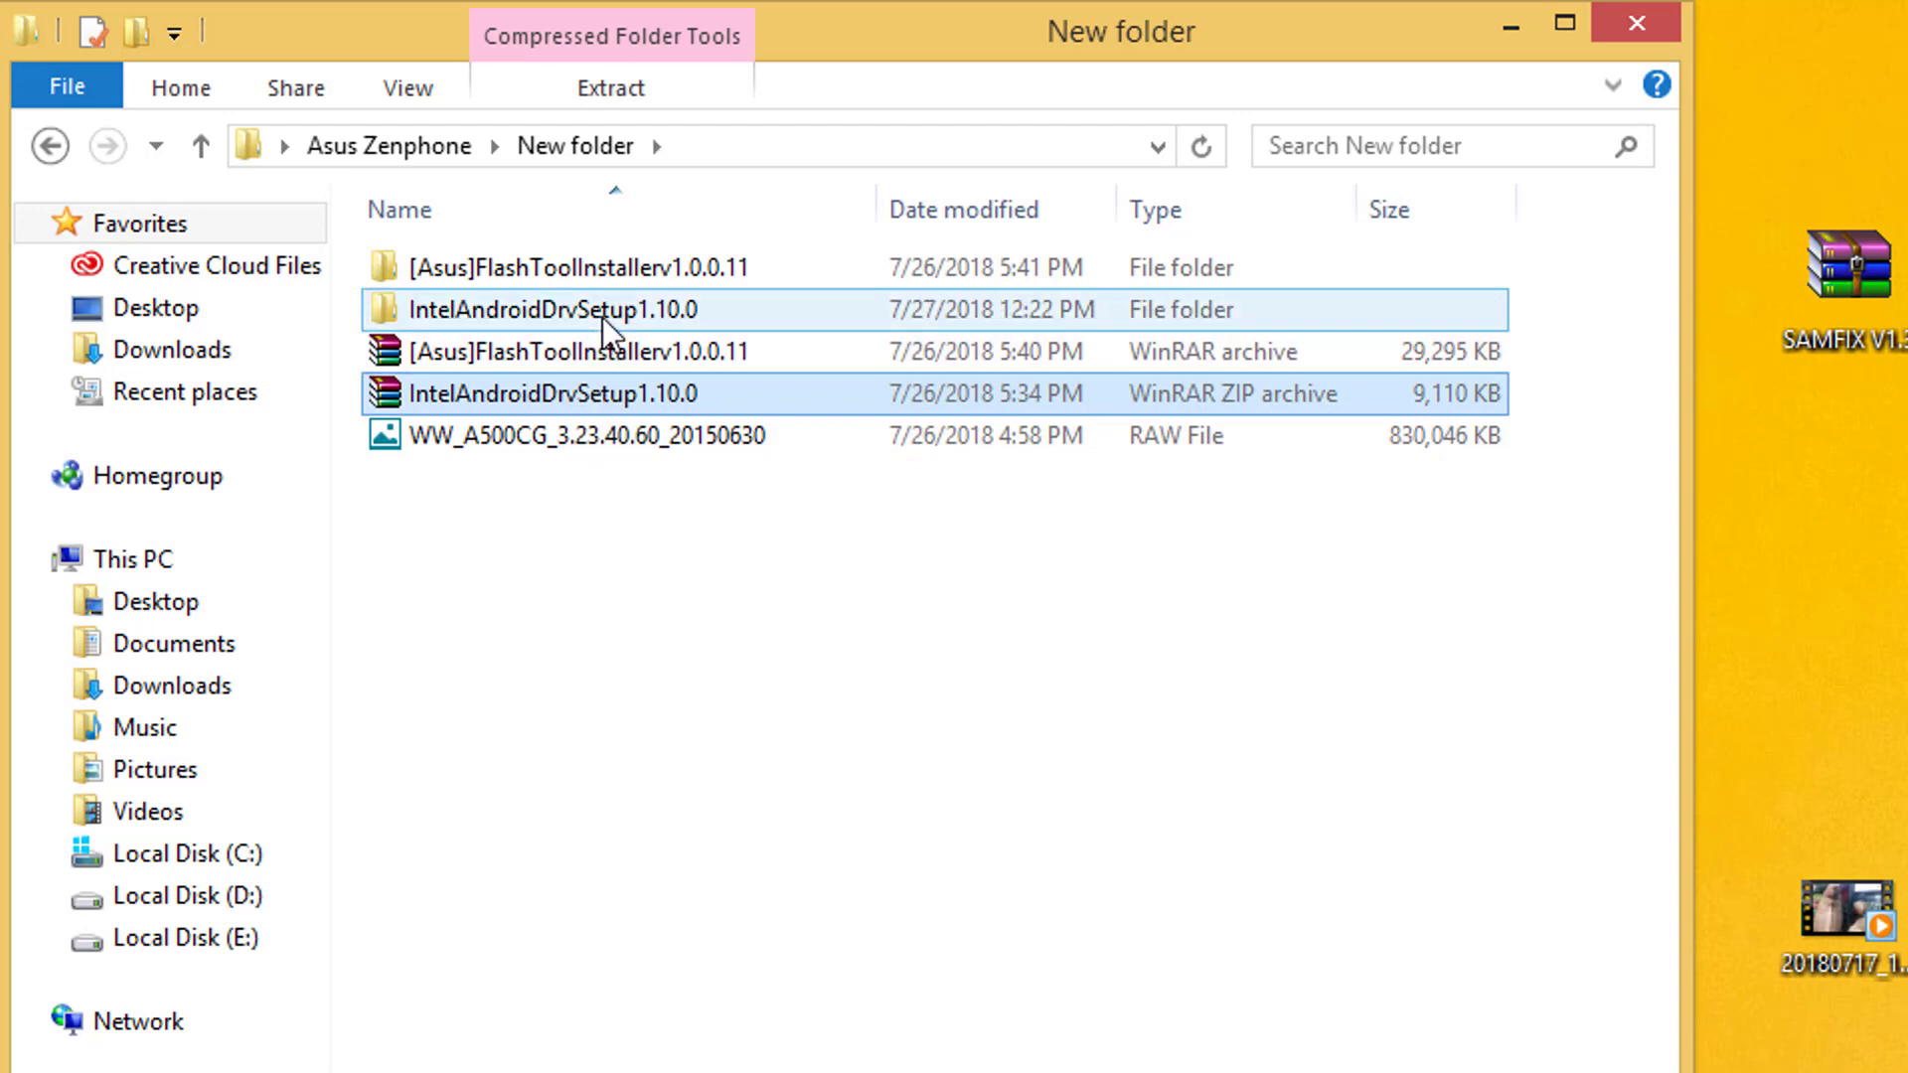
# Run IntelAndroidDrvSetup1.10.0 from its extracted folder and uninstall the existing Intel Android Device USB driver
pyautogui.doubleClick(596, 309)
pyautogui.click(558, 287)
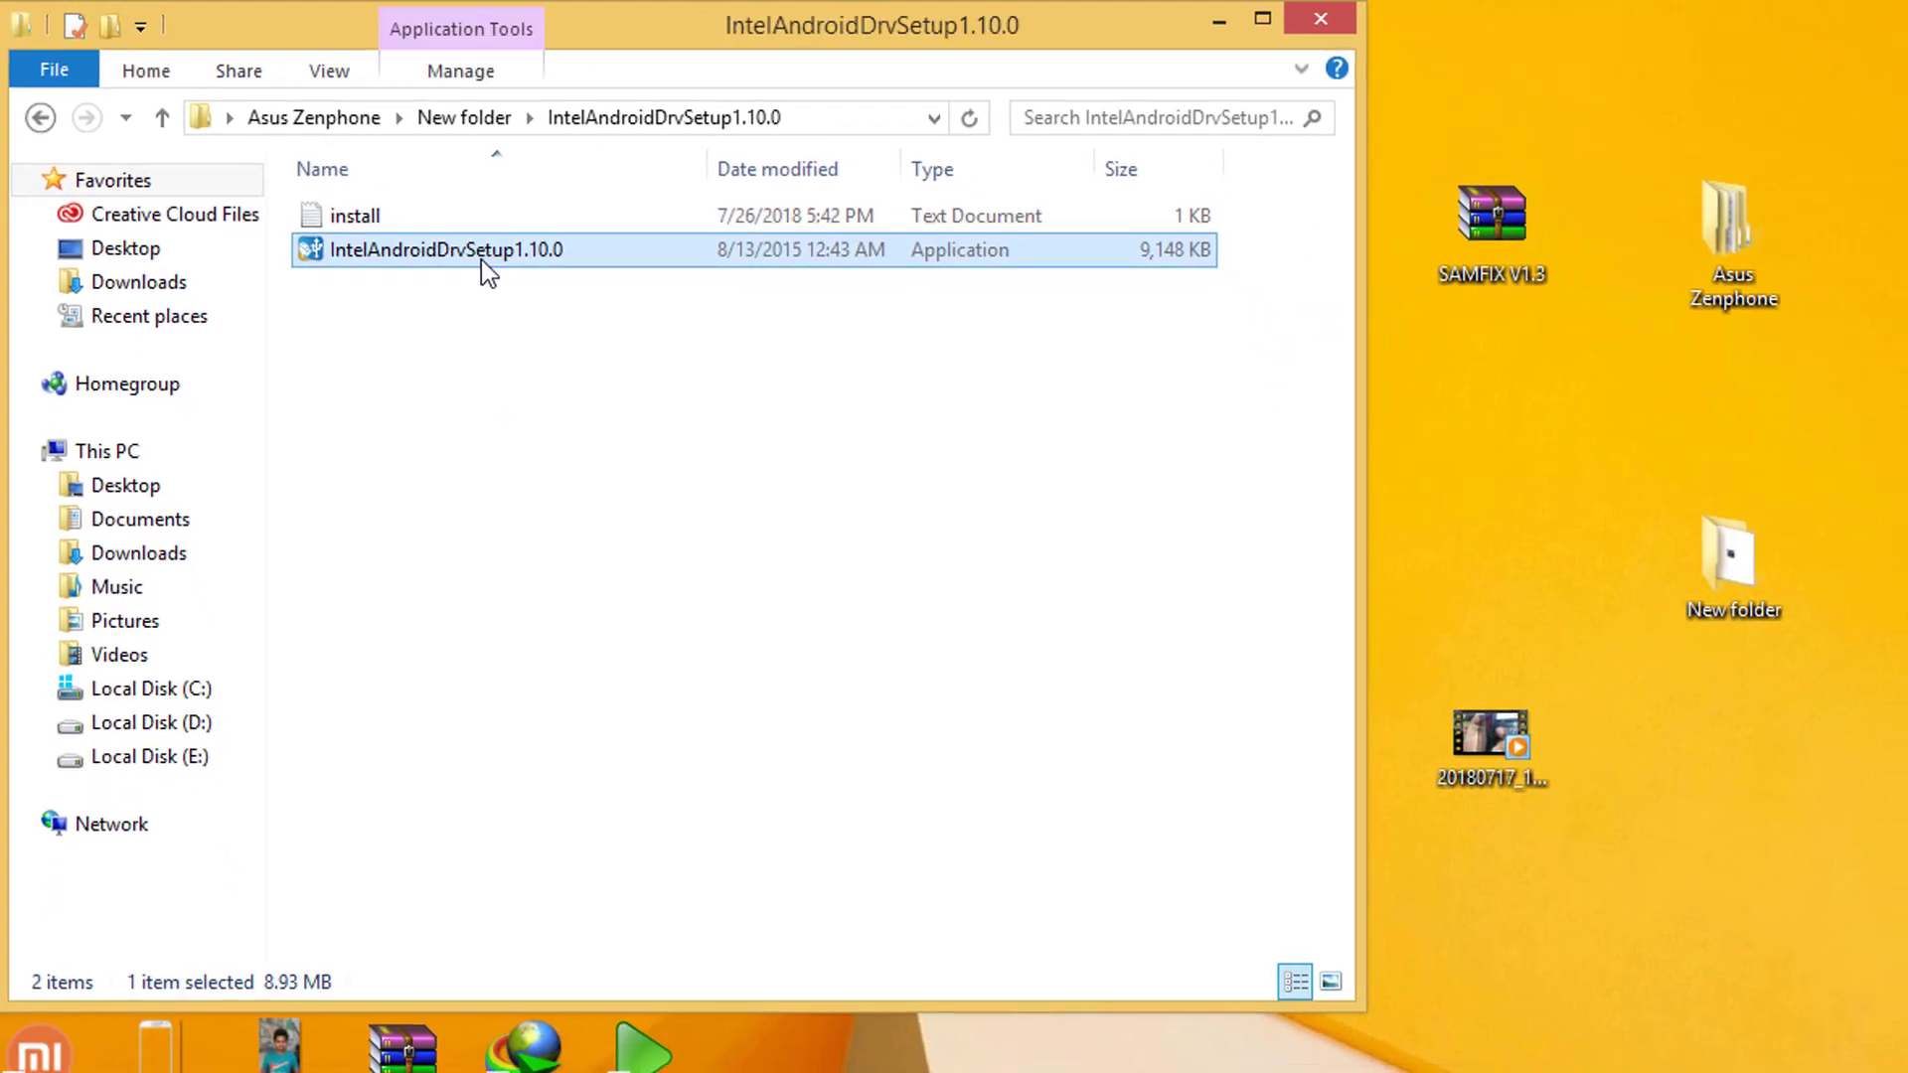
pyautogui.doubleClick(481, 260)
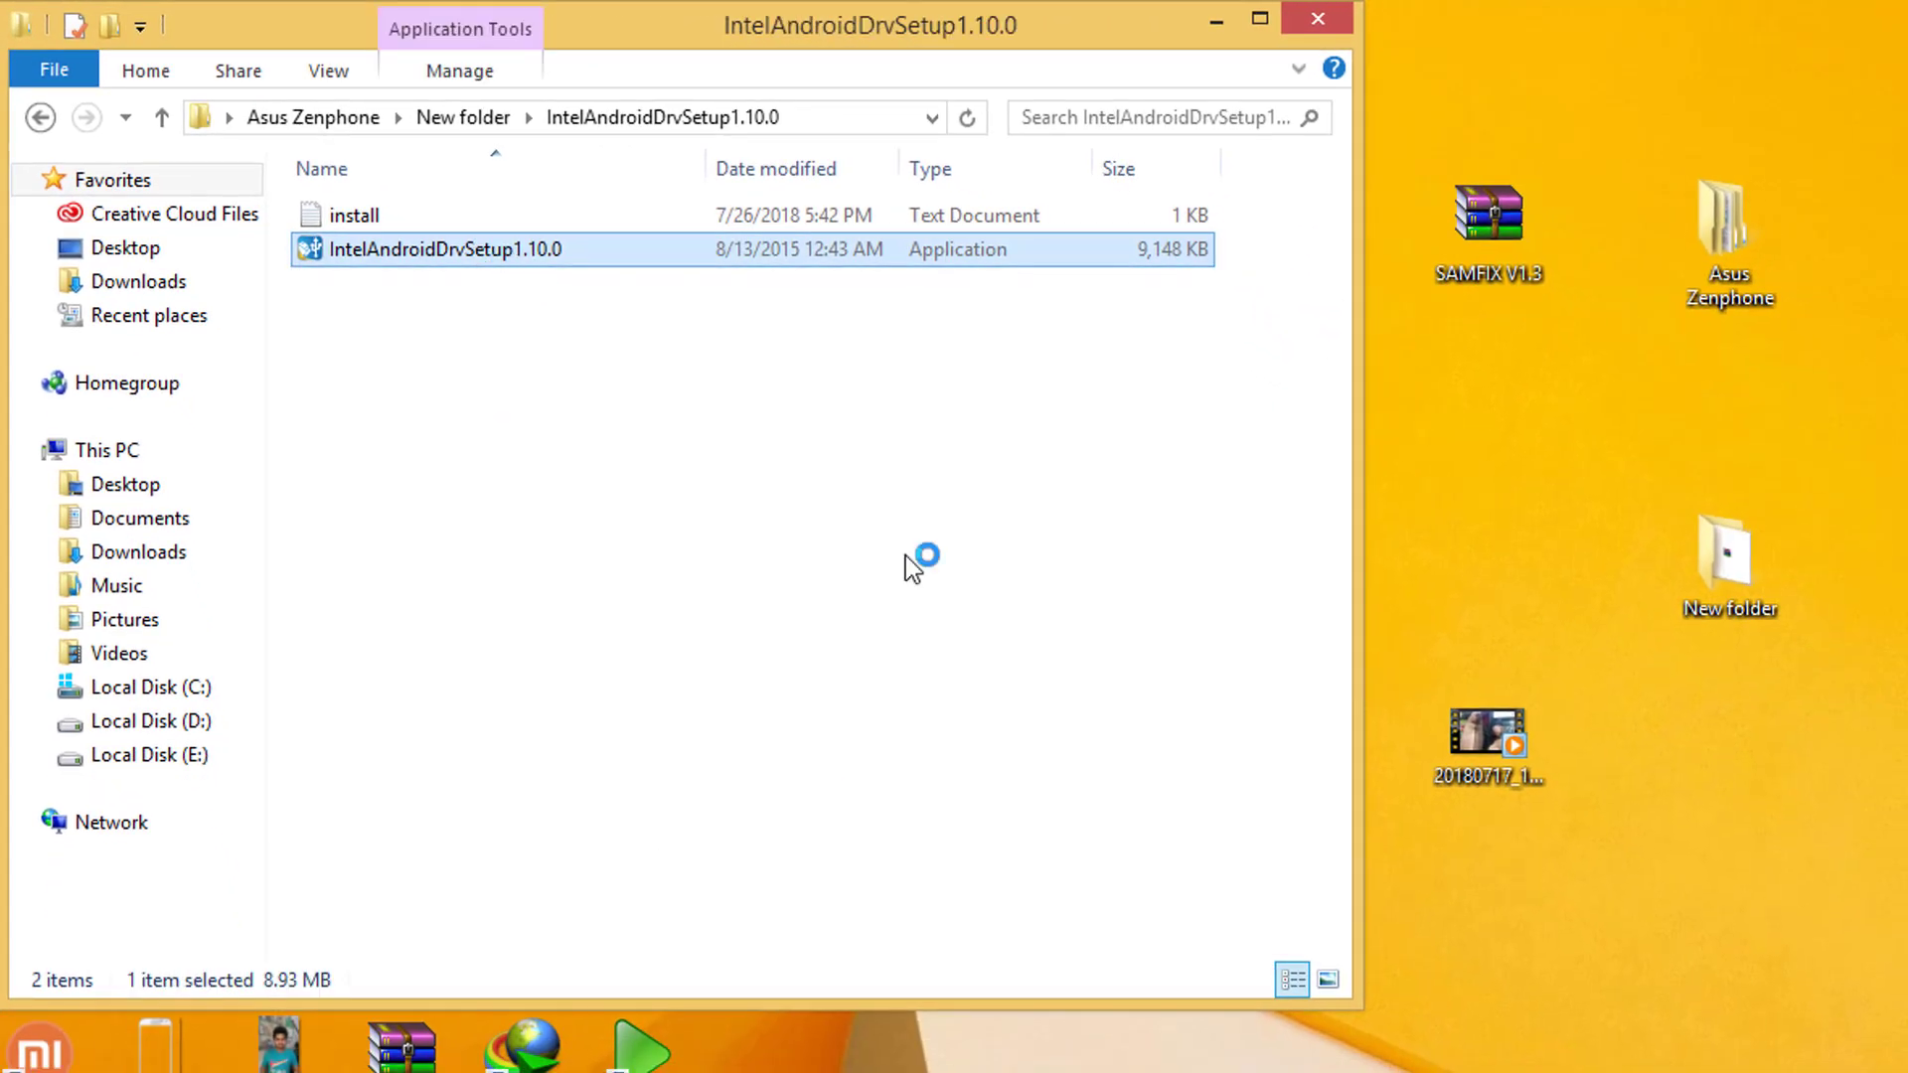
pyautogui.click(970, 734)
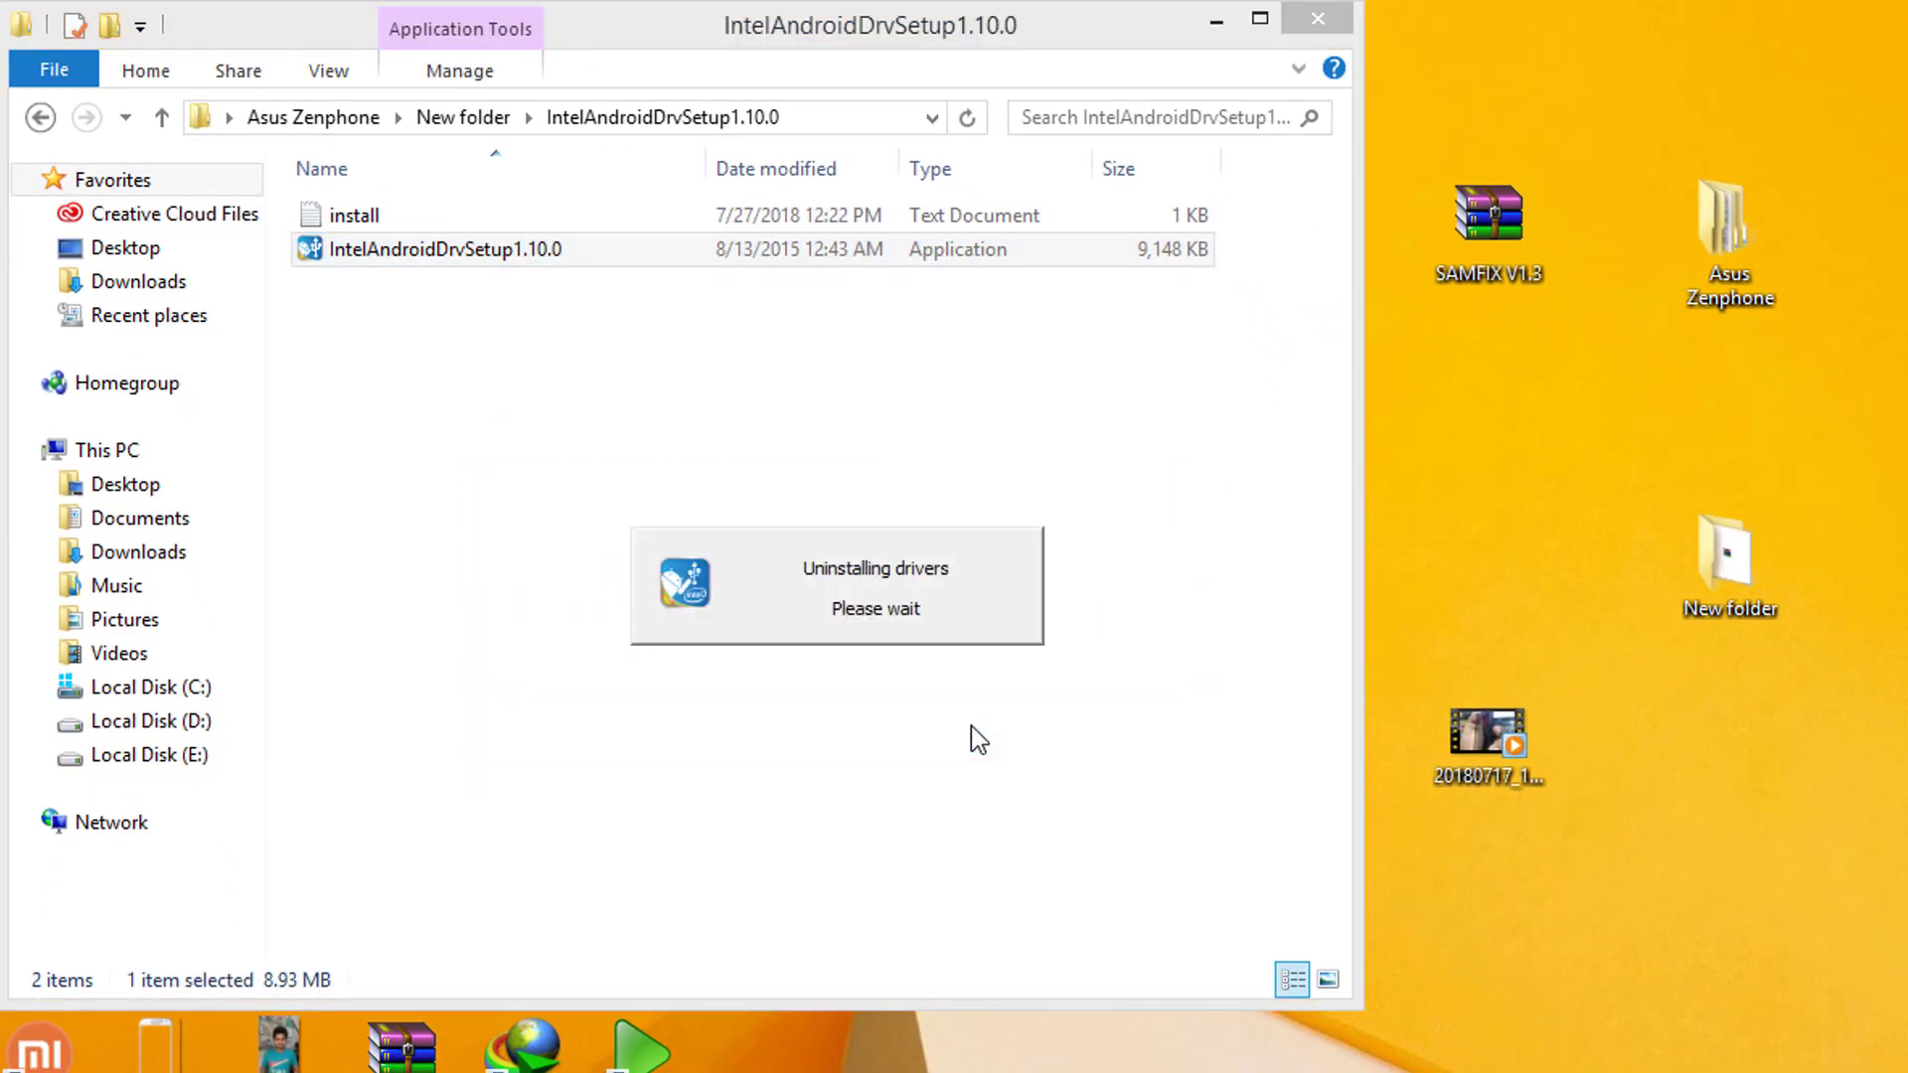
pyautogui.click(977, 715)
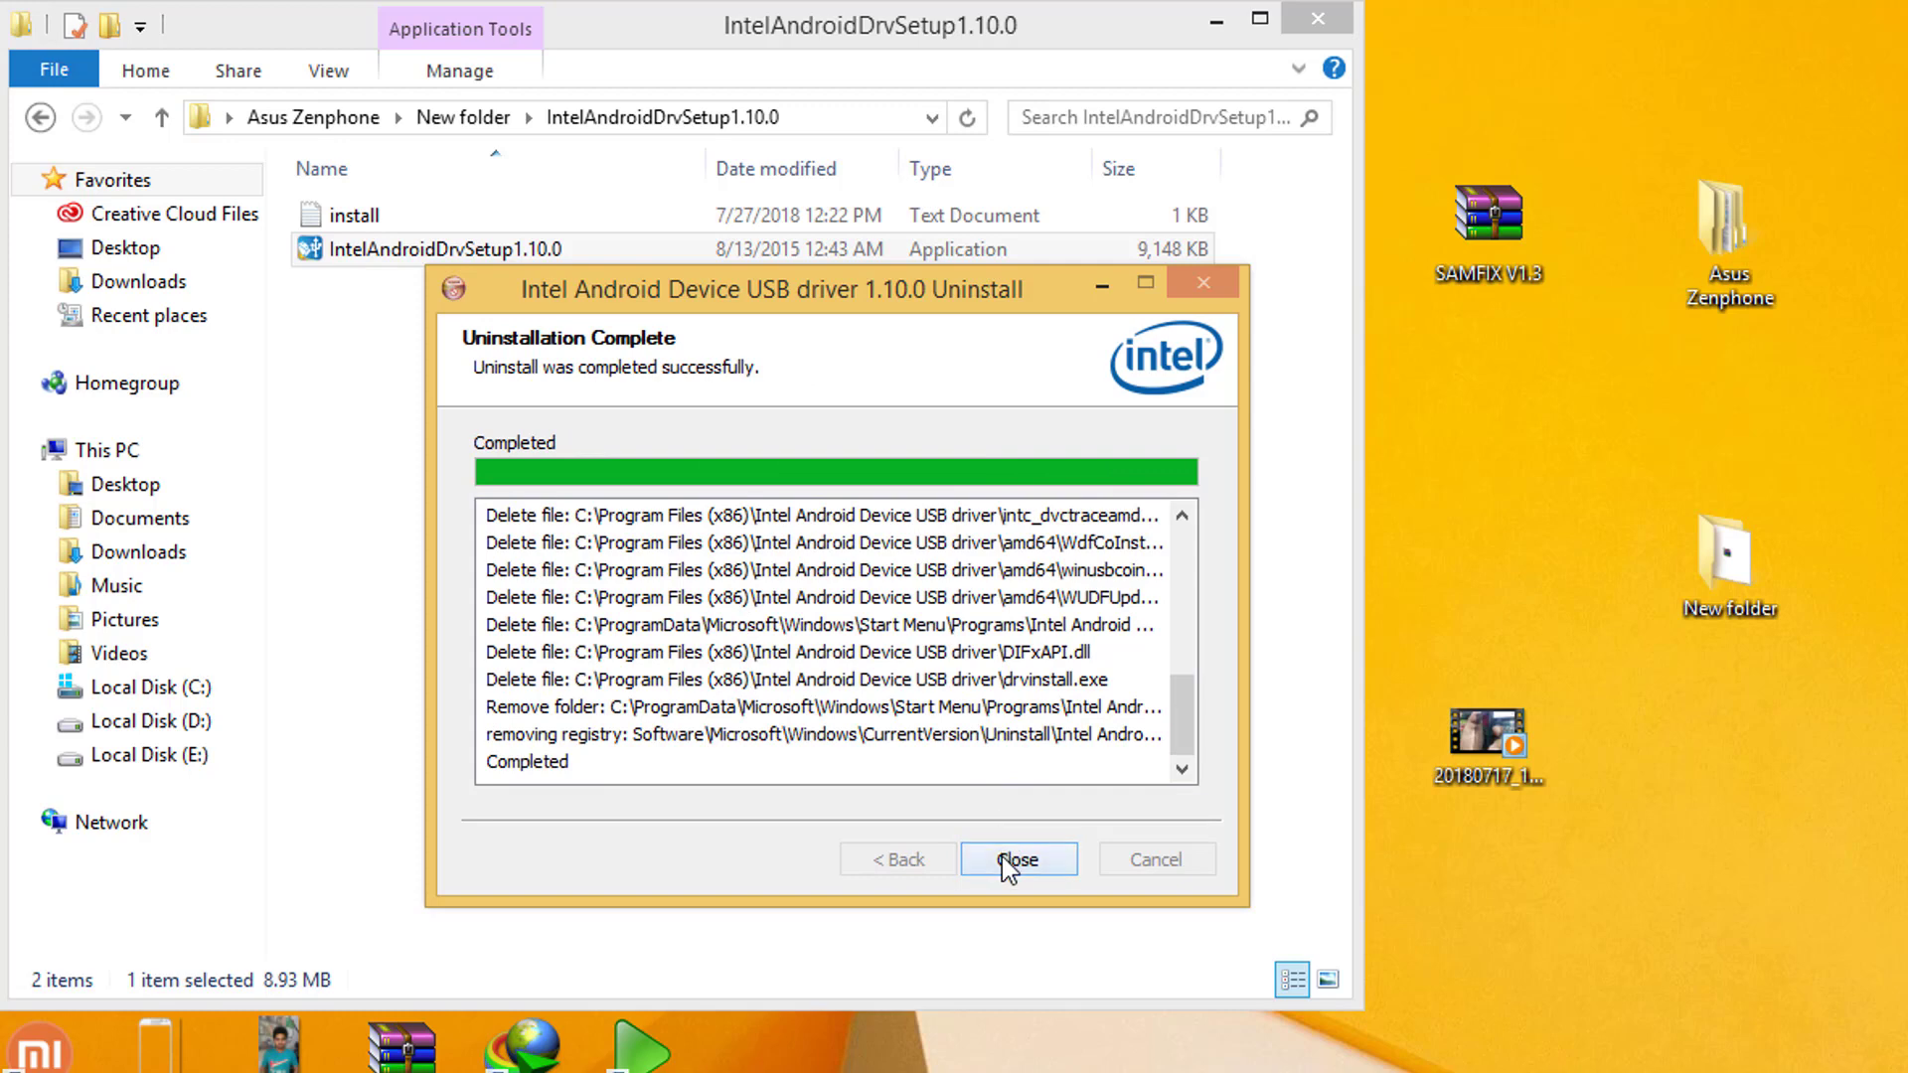
pyautogui.click(1003, 858)
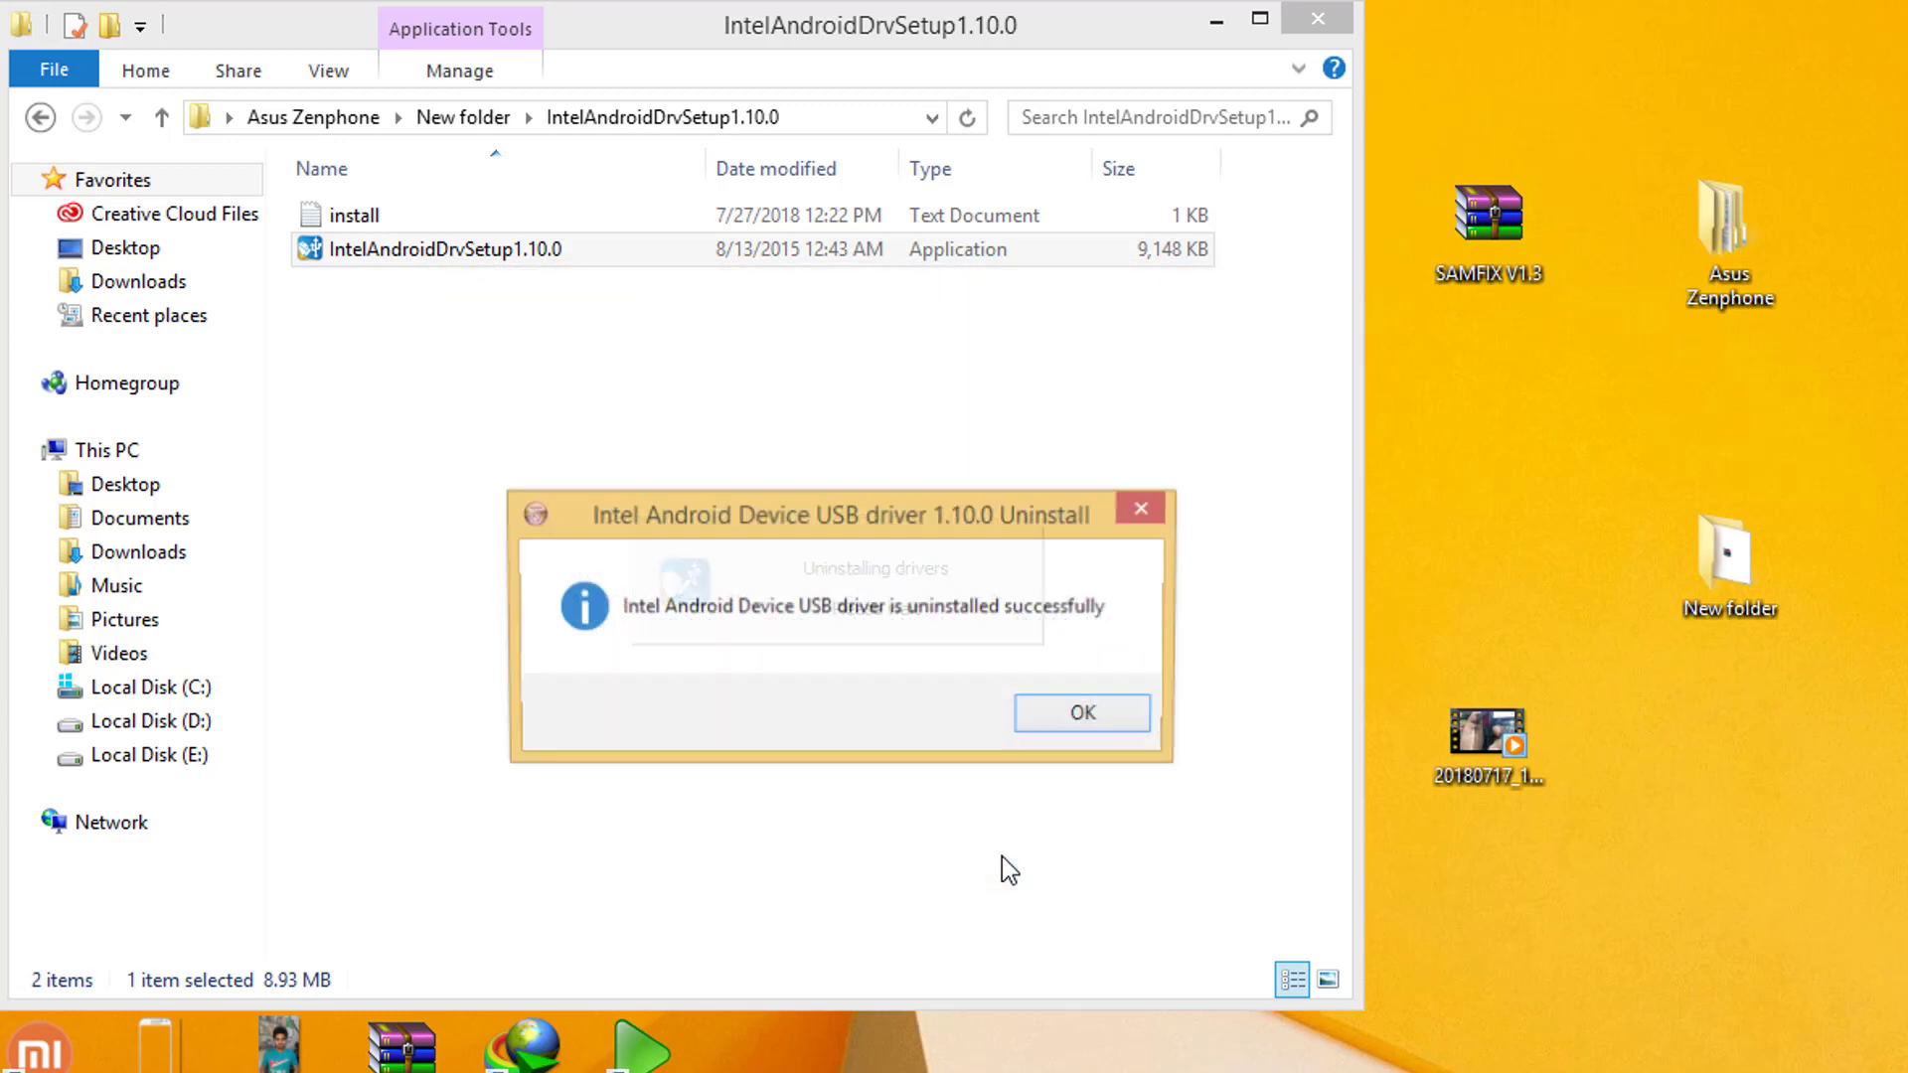
pyautogui.click(1125, 717)
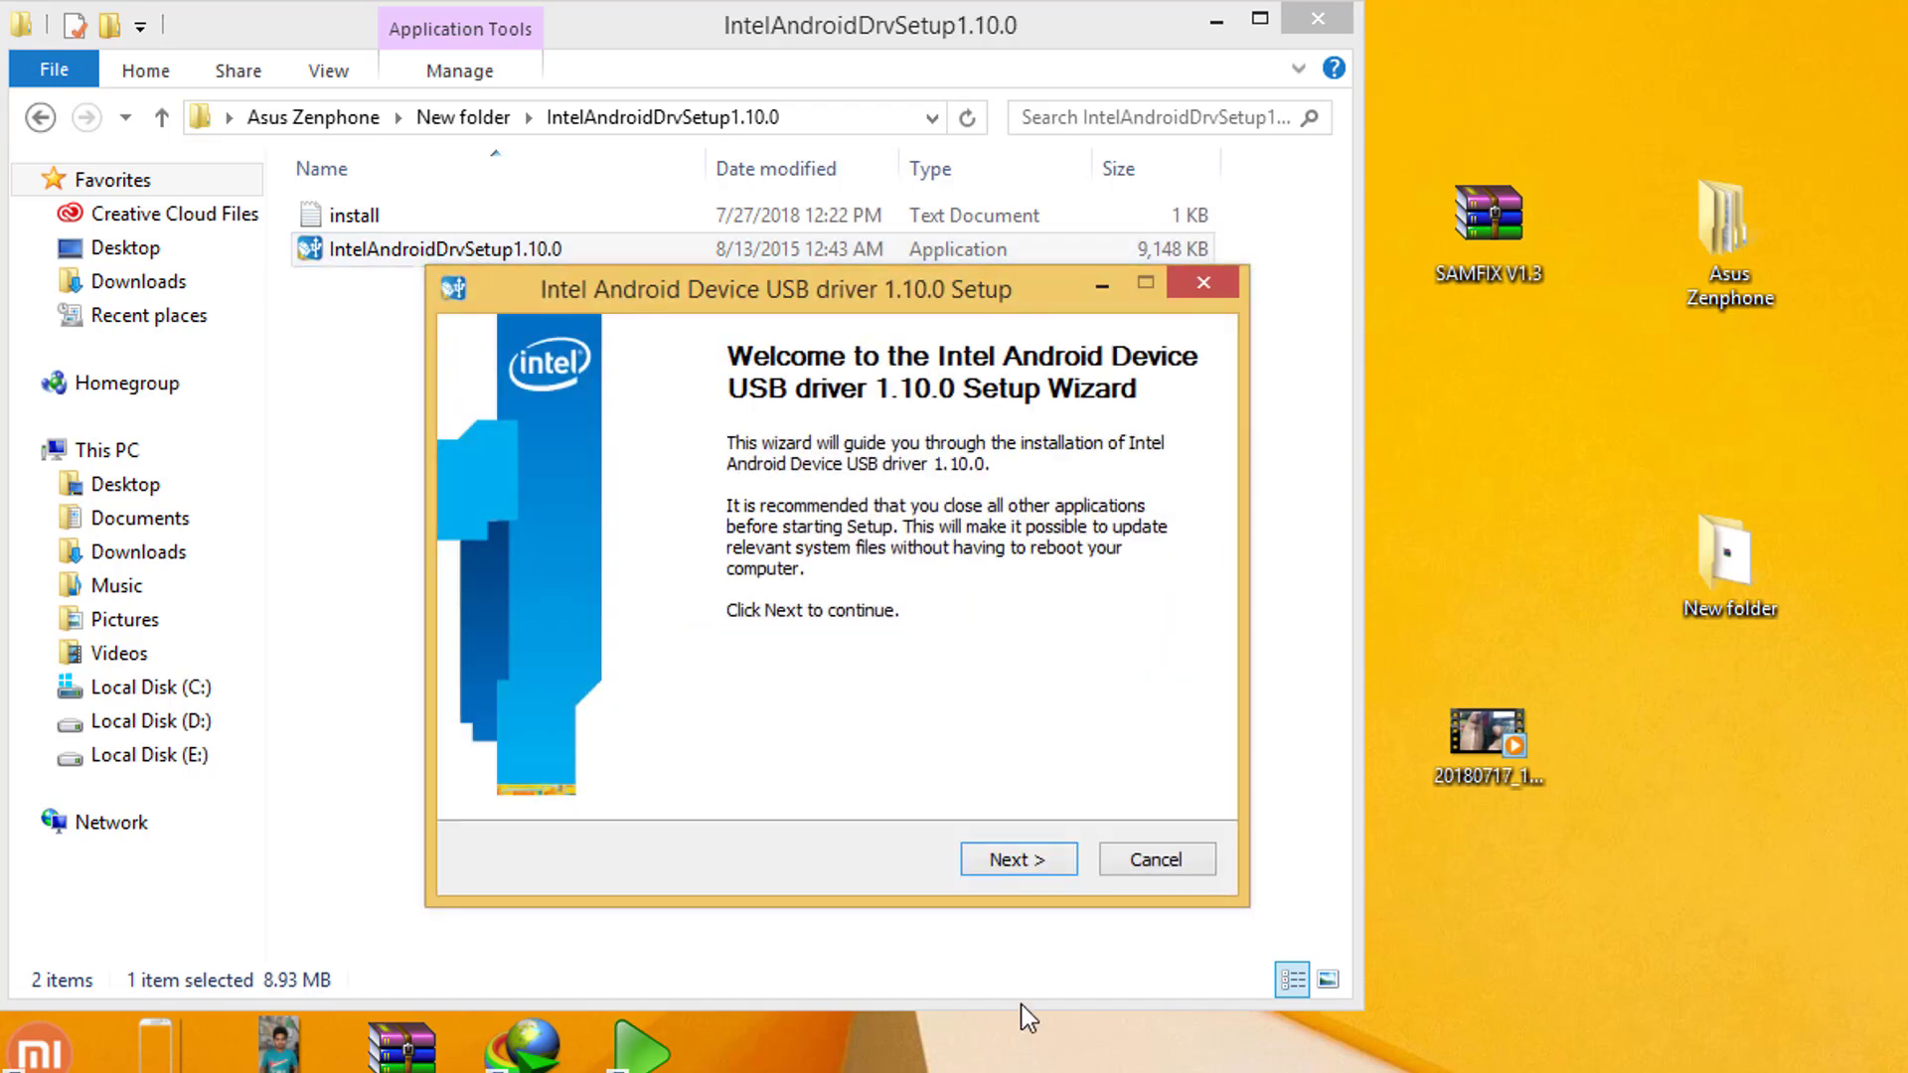
# Install the Intel Android Device USB driver 1.10.0 with the default component and finish the setup wizard
pyautogui.click(1027, 872)
pyautogui.click(1028, 872)
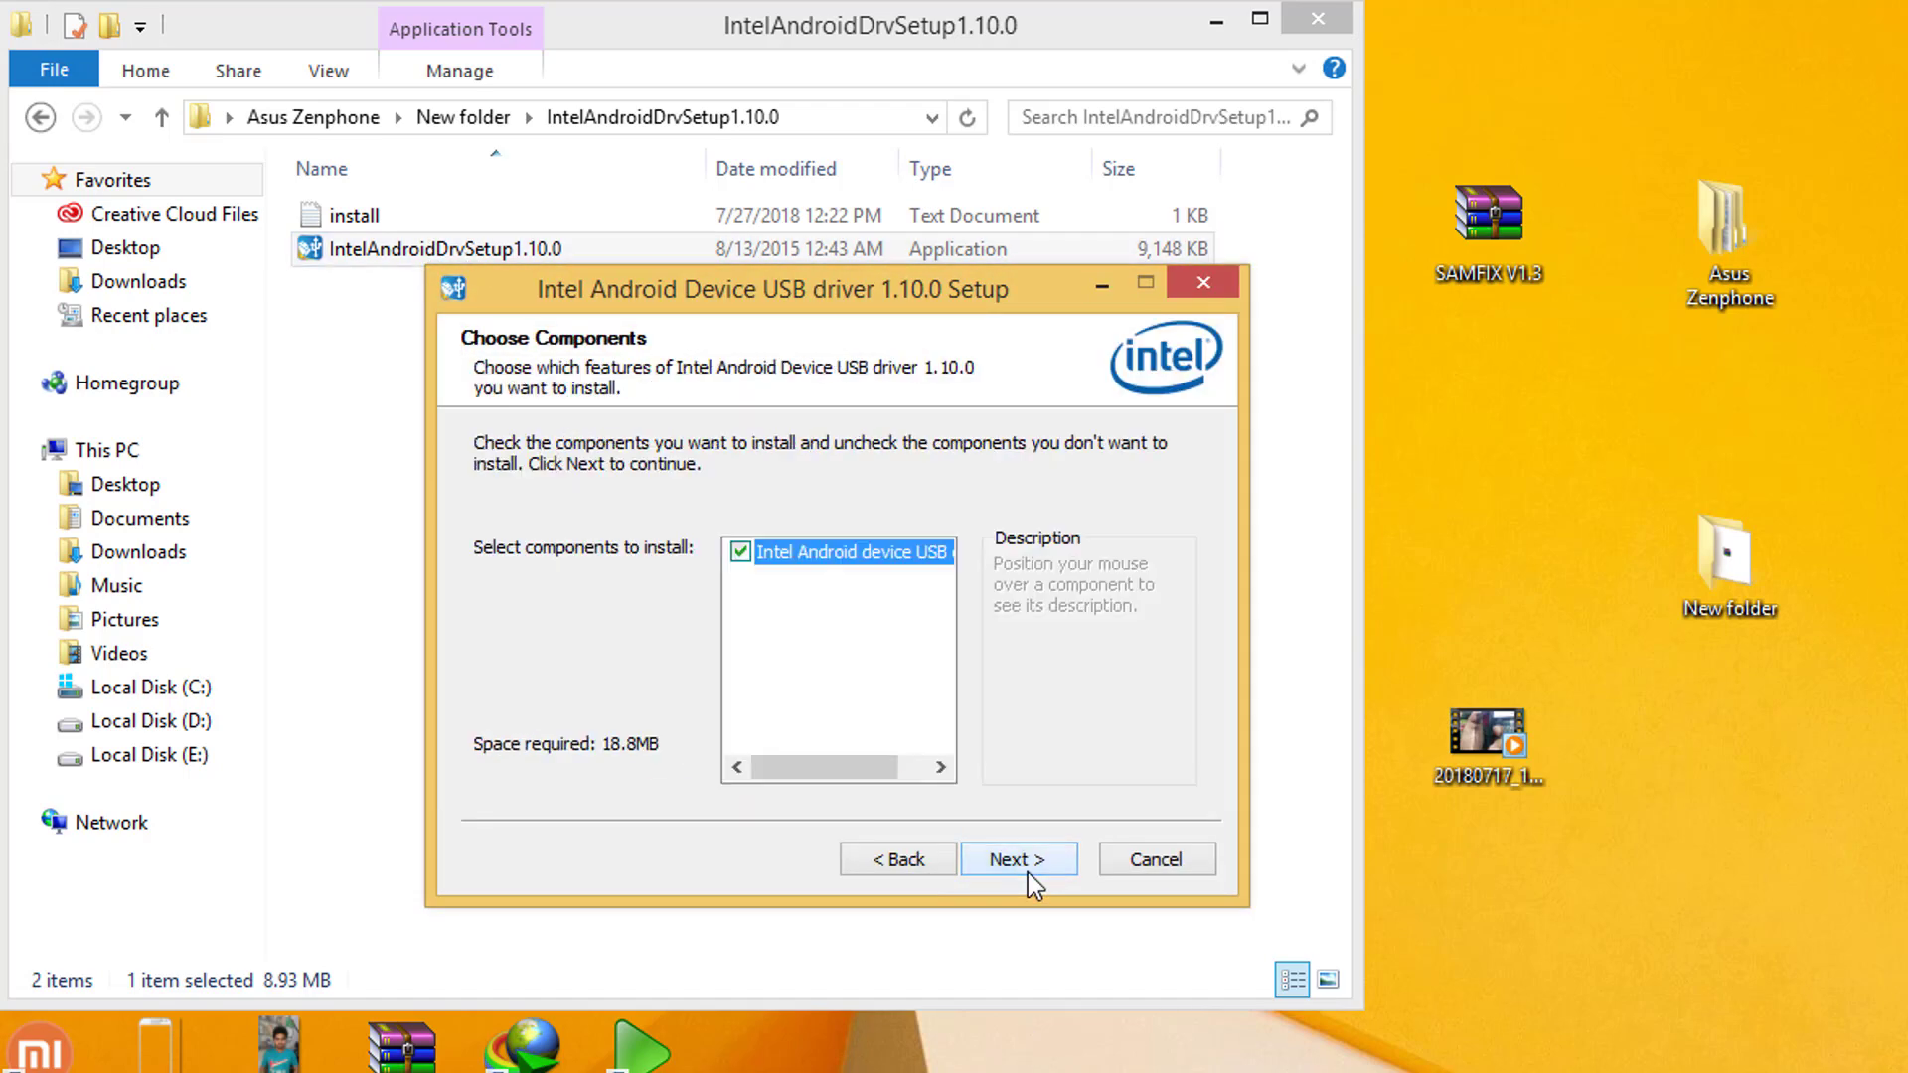
pyautogui.click(1028, 872)
pyautogui.click(1028, 873)
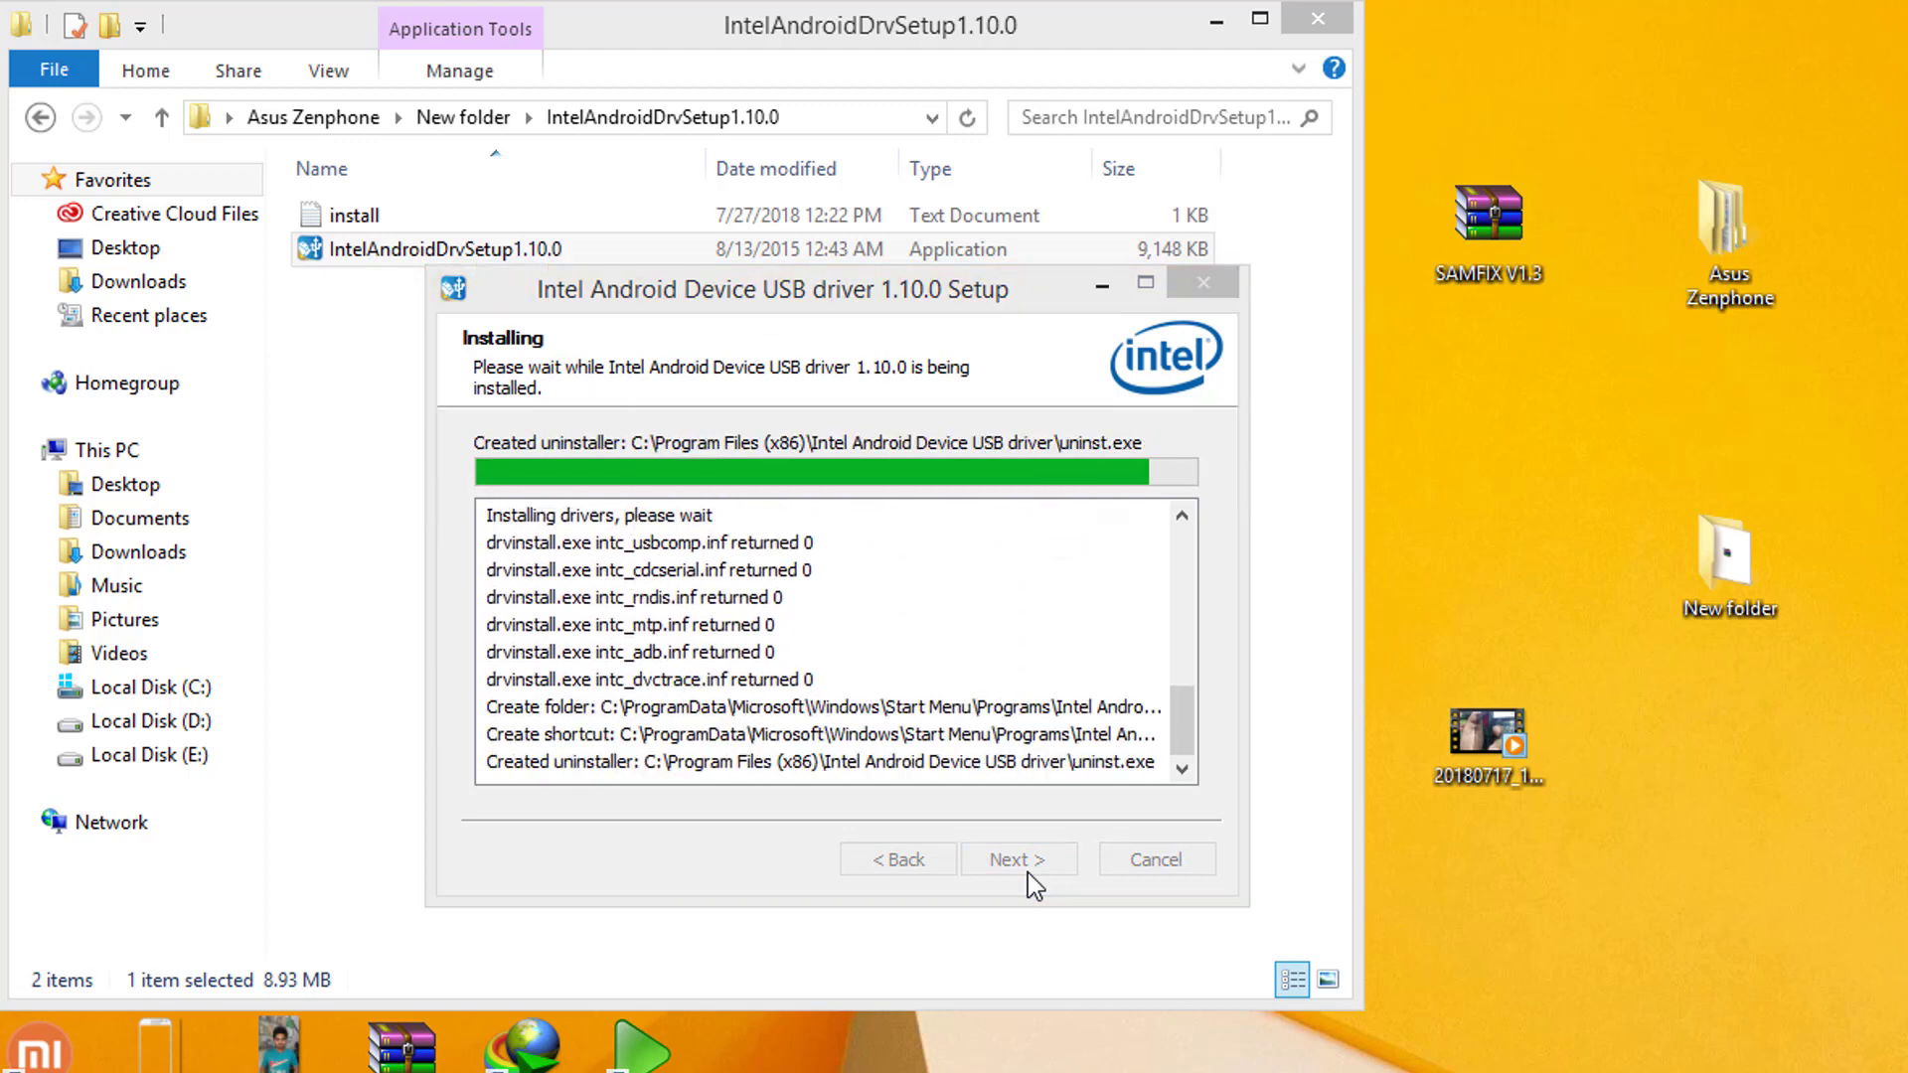
pyautogui.click(1046, 715)
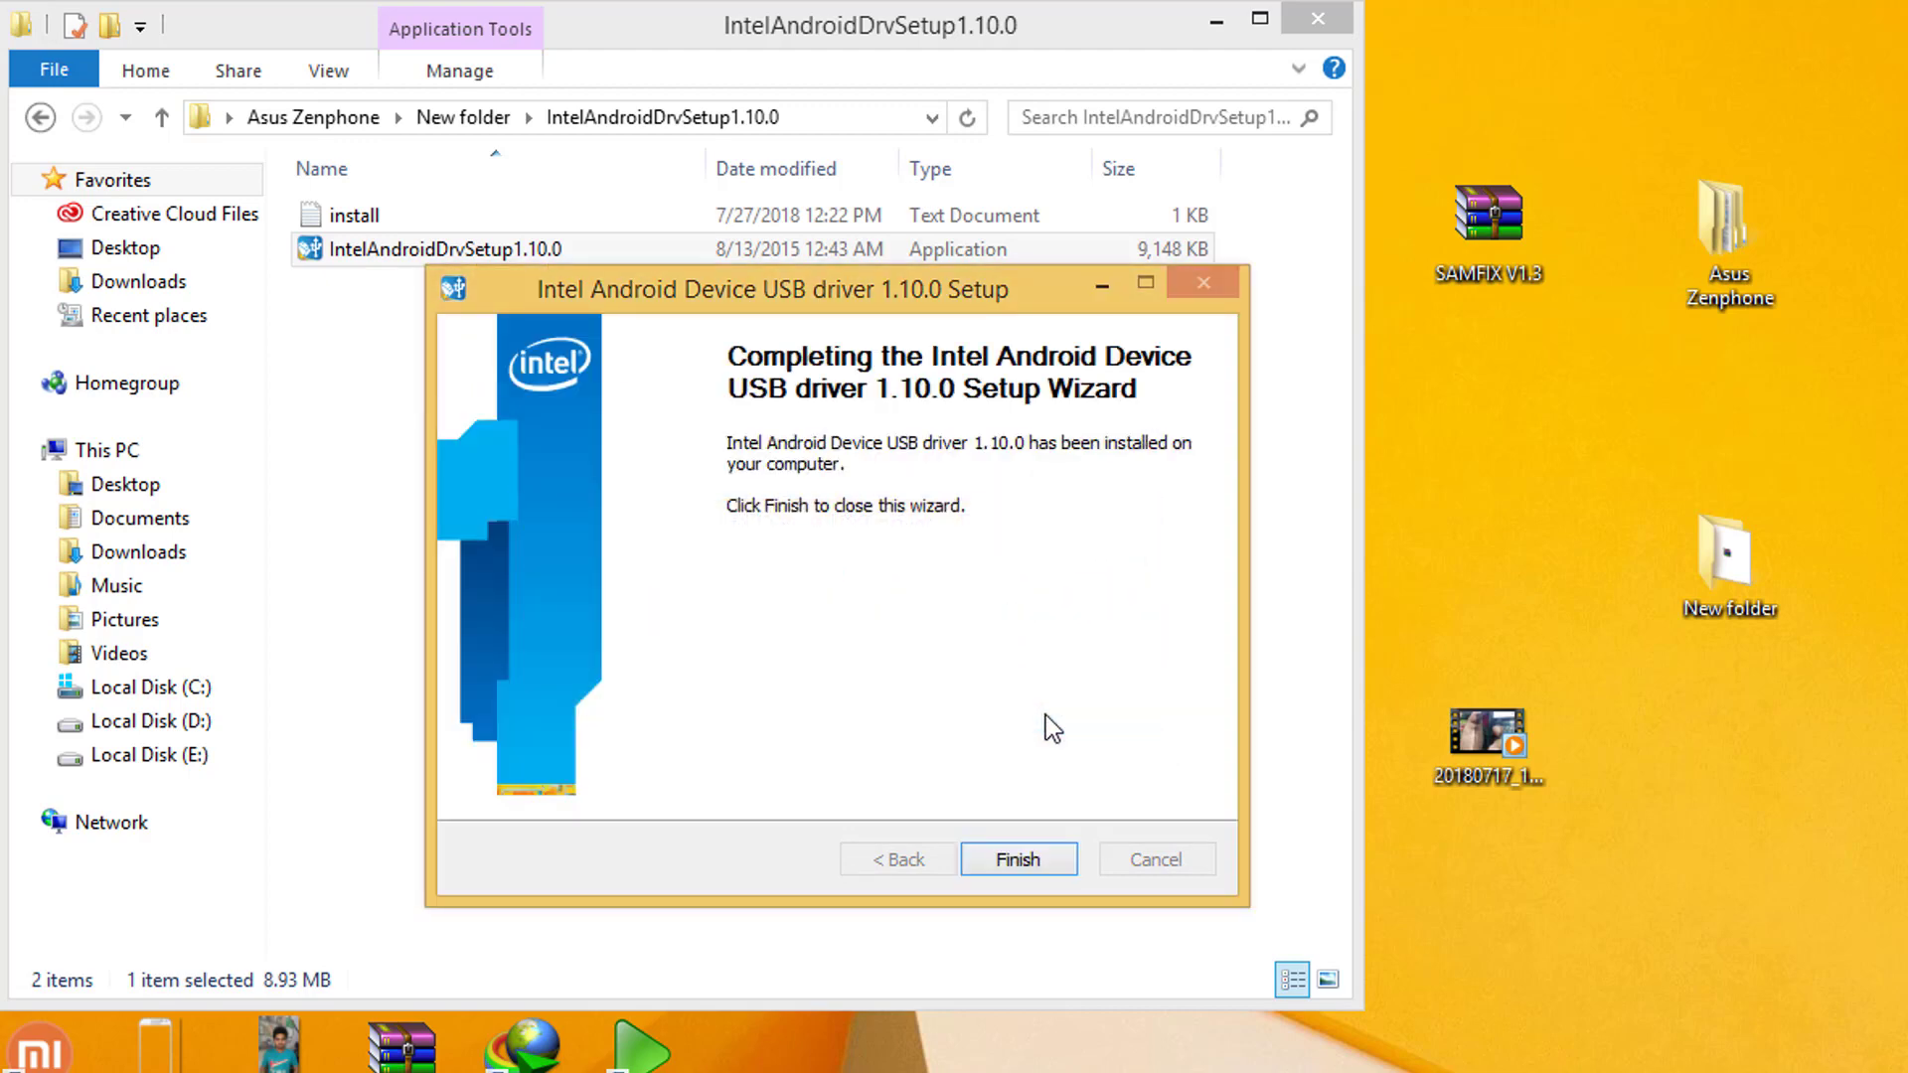
pyautogui.click(1030, 869)
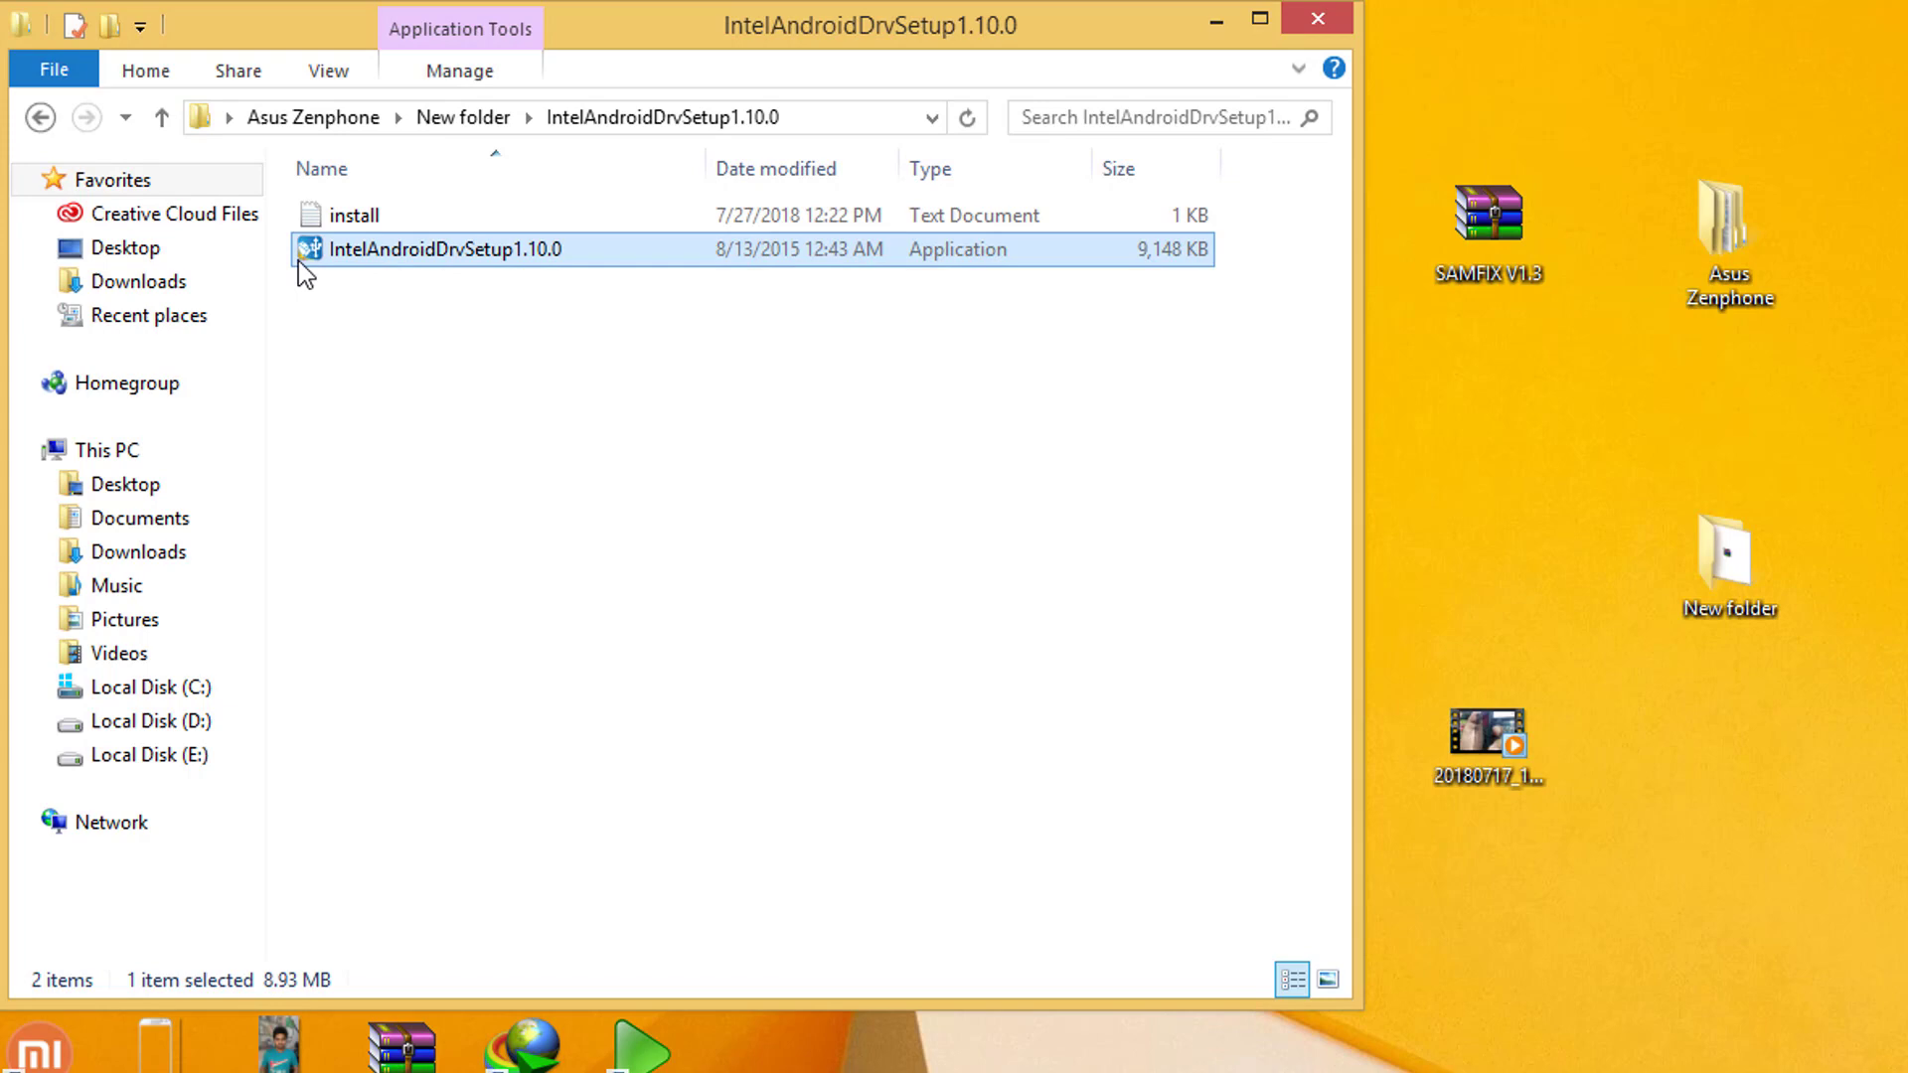
# Run the installer in the [Asus]FlashToolInstallerv1.0.0.11 folder and start installing ASUS Flash Tool to the default destination
pyautogui.click(38, 117)
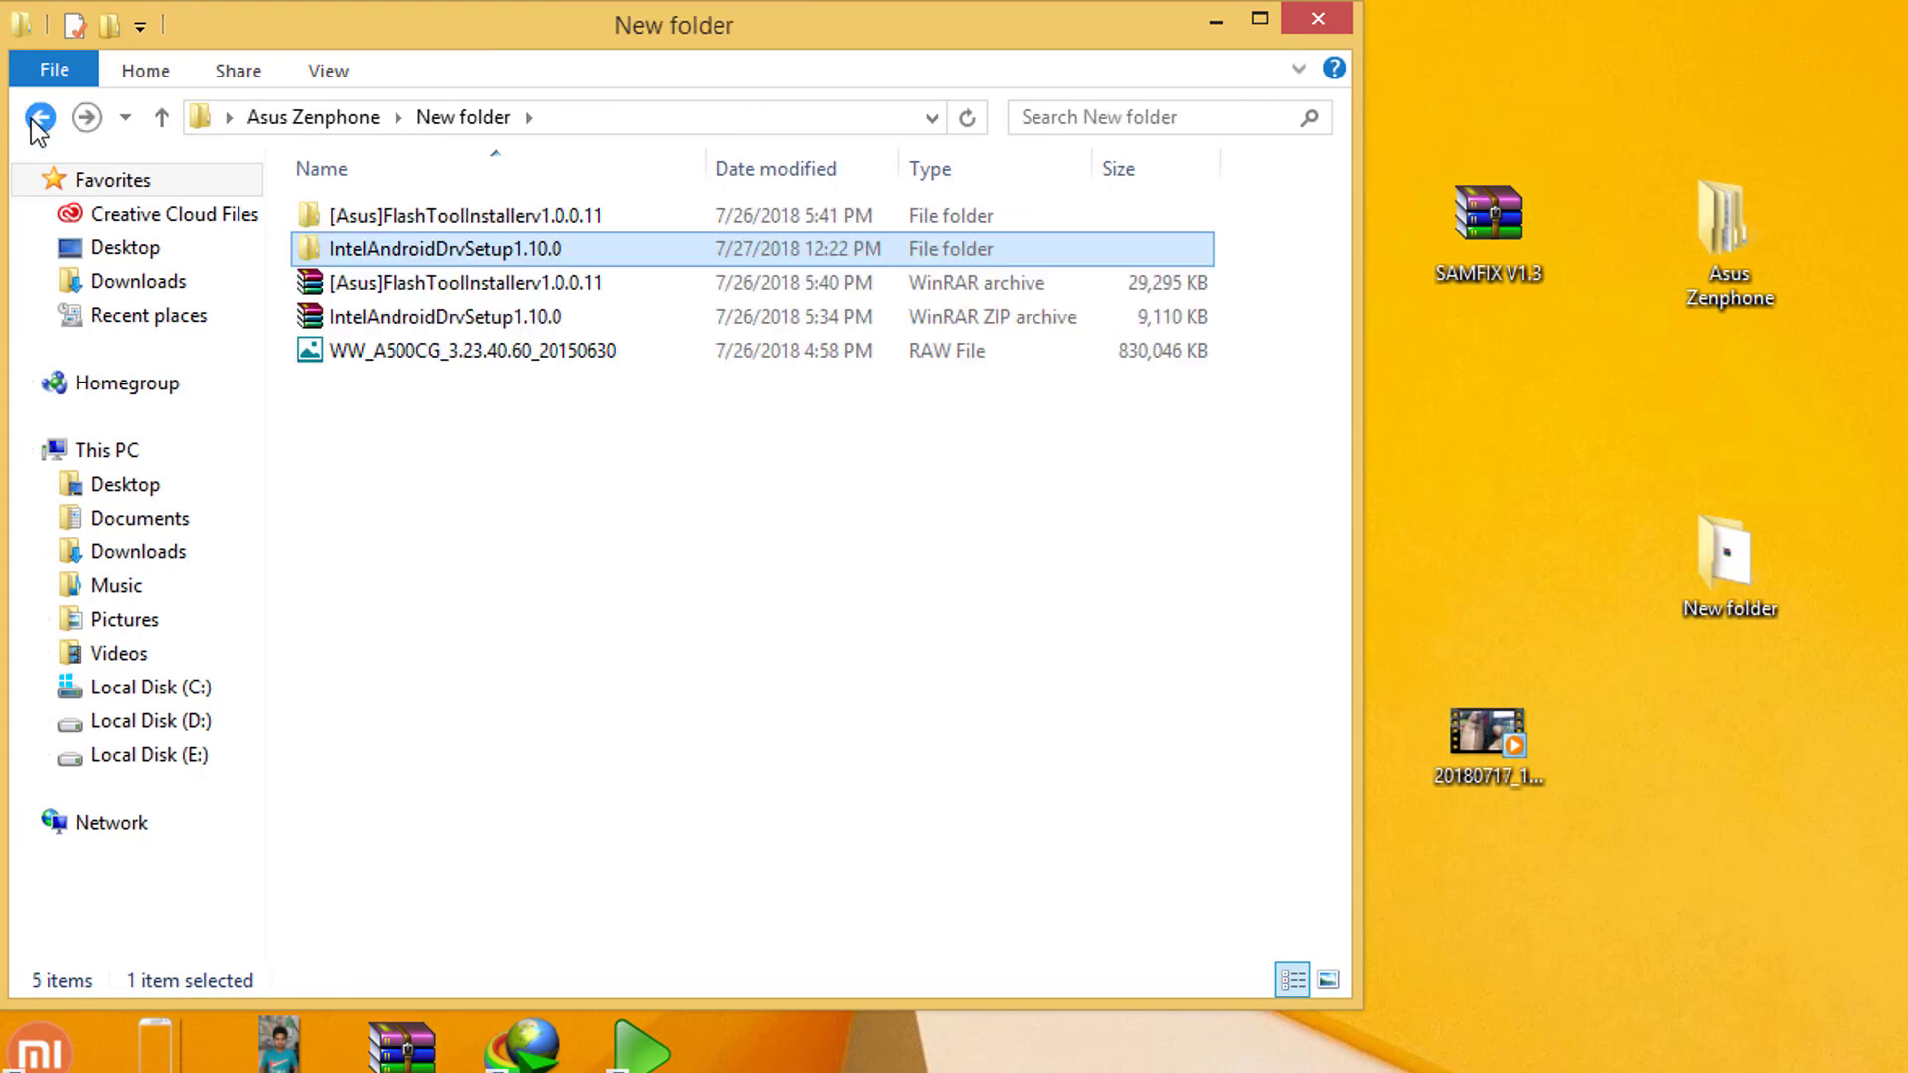
pyautogui.click(418, 219)
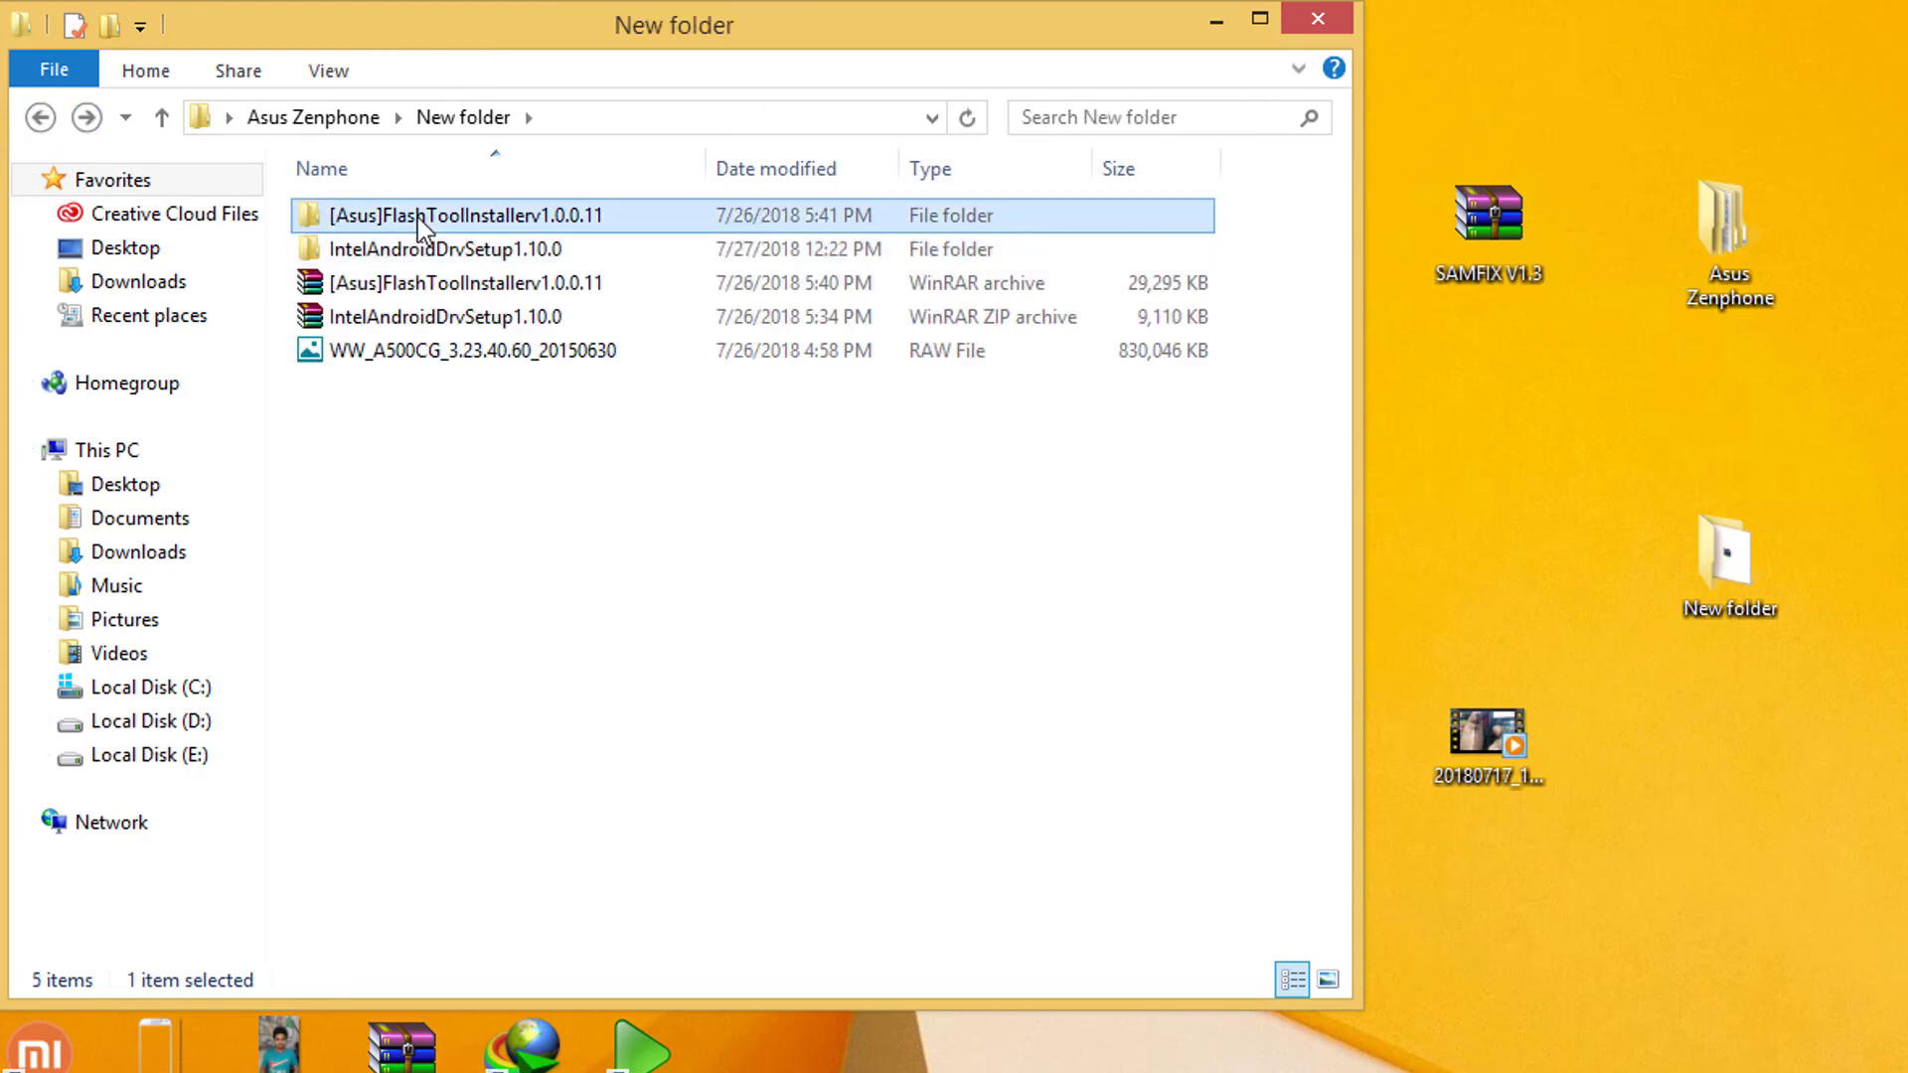
pyautogui.doubleClick(417, 219)
pyautogui.doubleClick(418, 216)
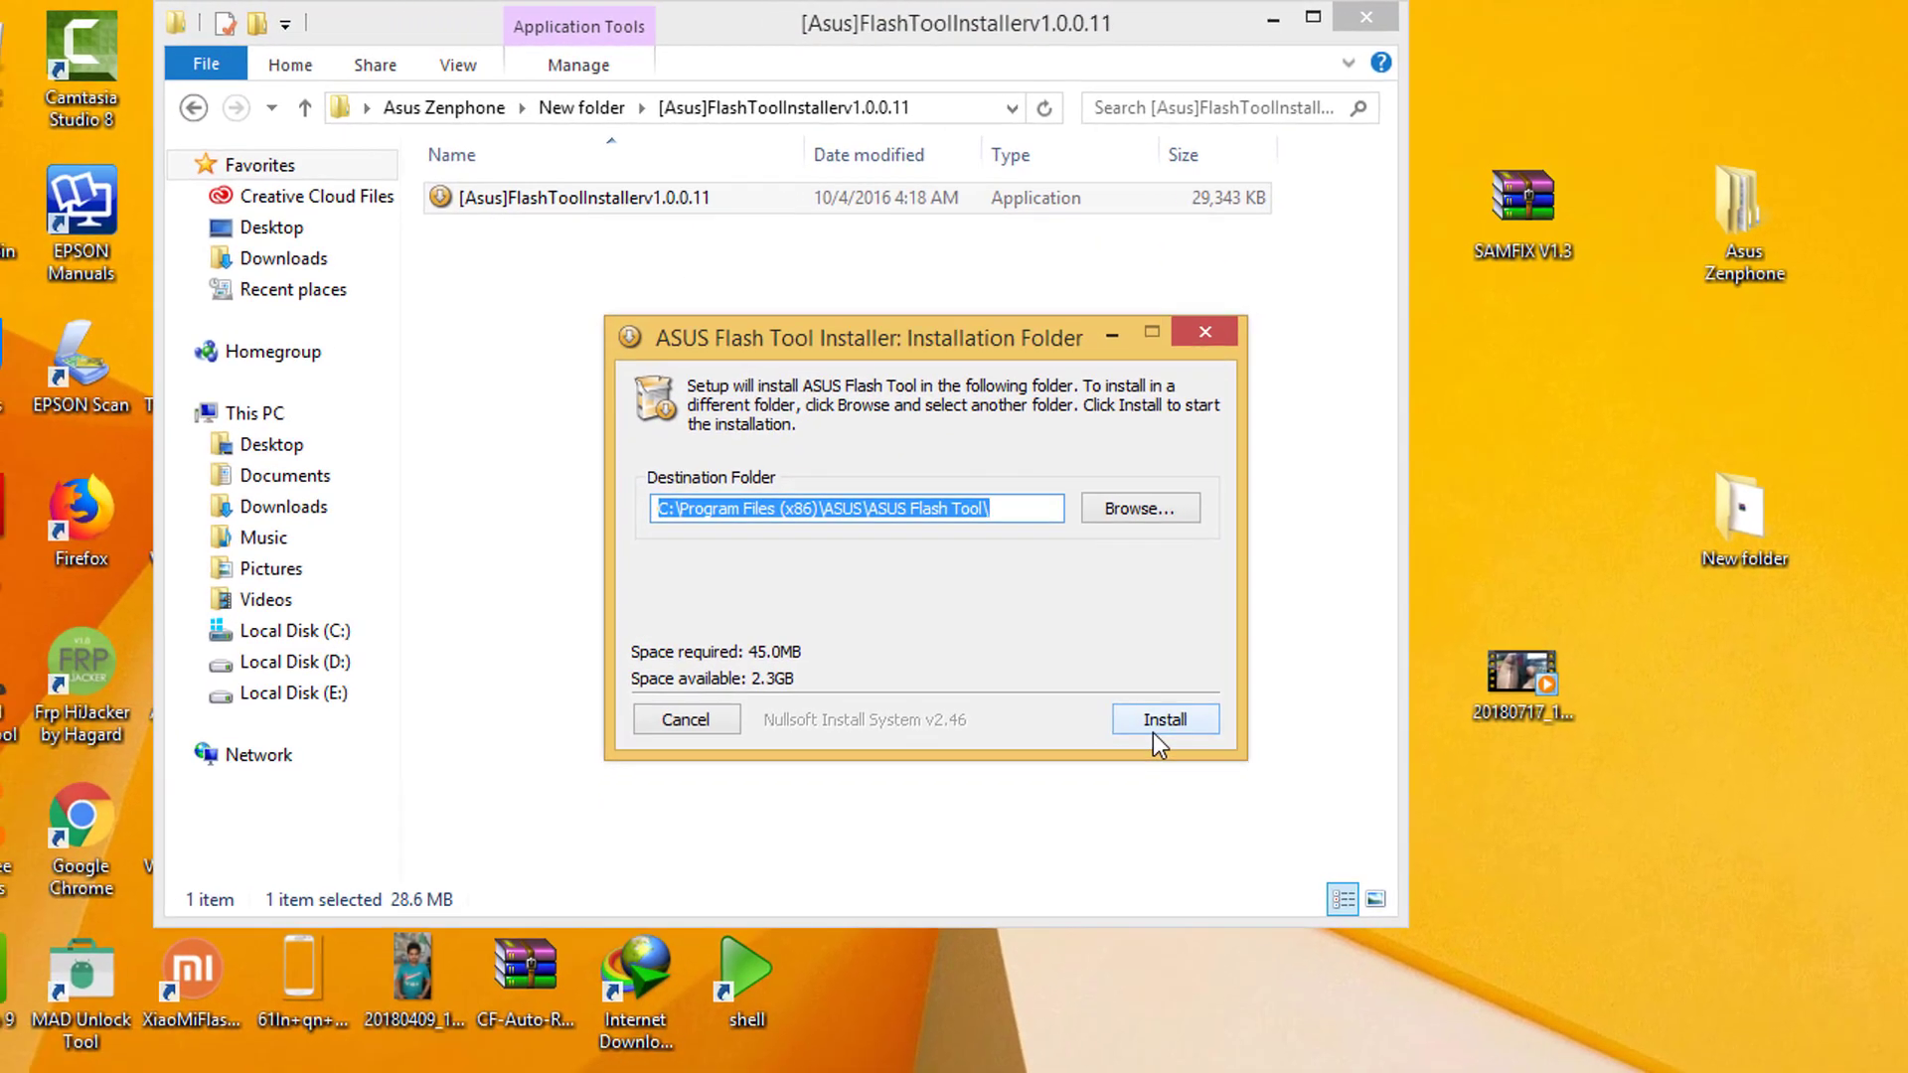
pyautogui.click(1154, 728)
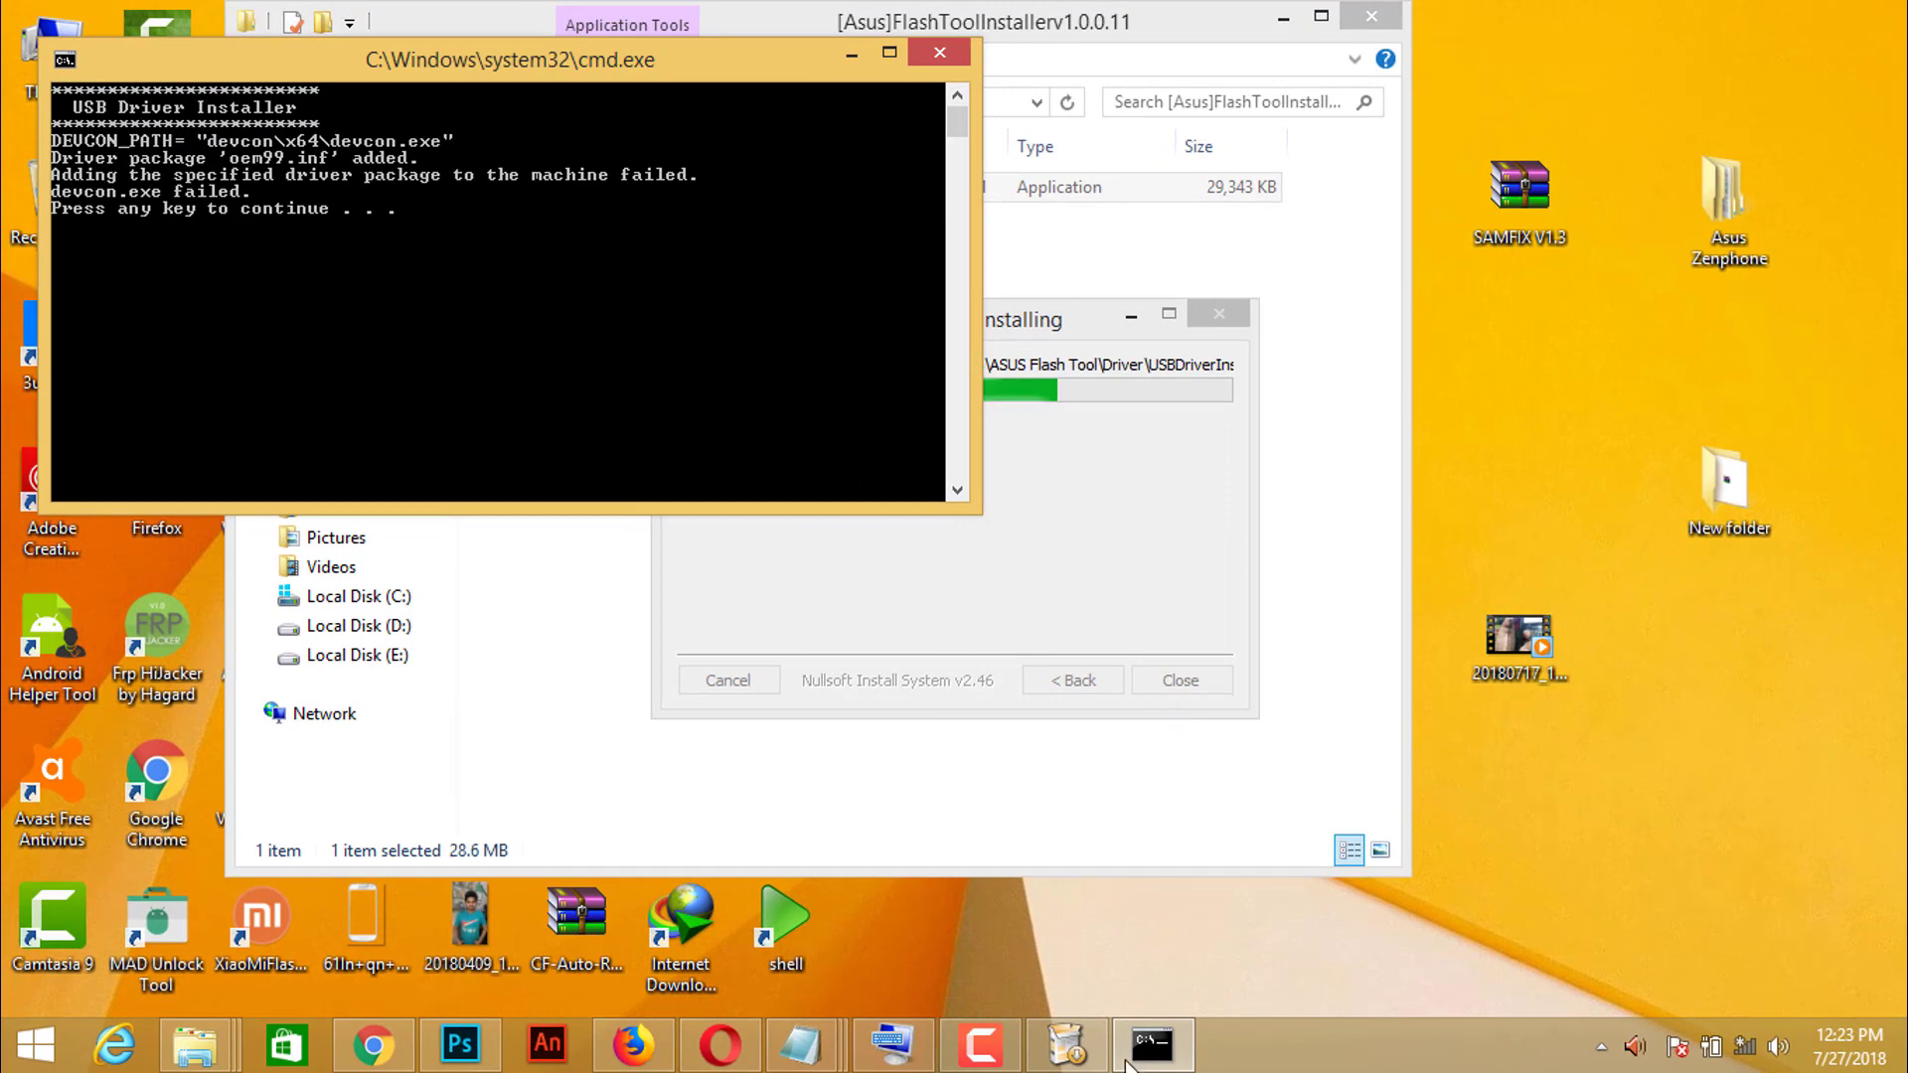
# Continue past the paused USB driver console with the On-Screen Keyboard and acknowledge the ASUS Flash Tool installer message
pyautogui.click(891, 1044)
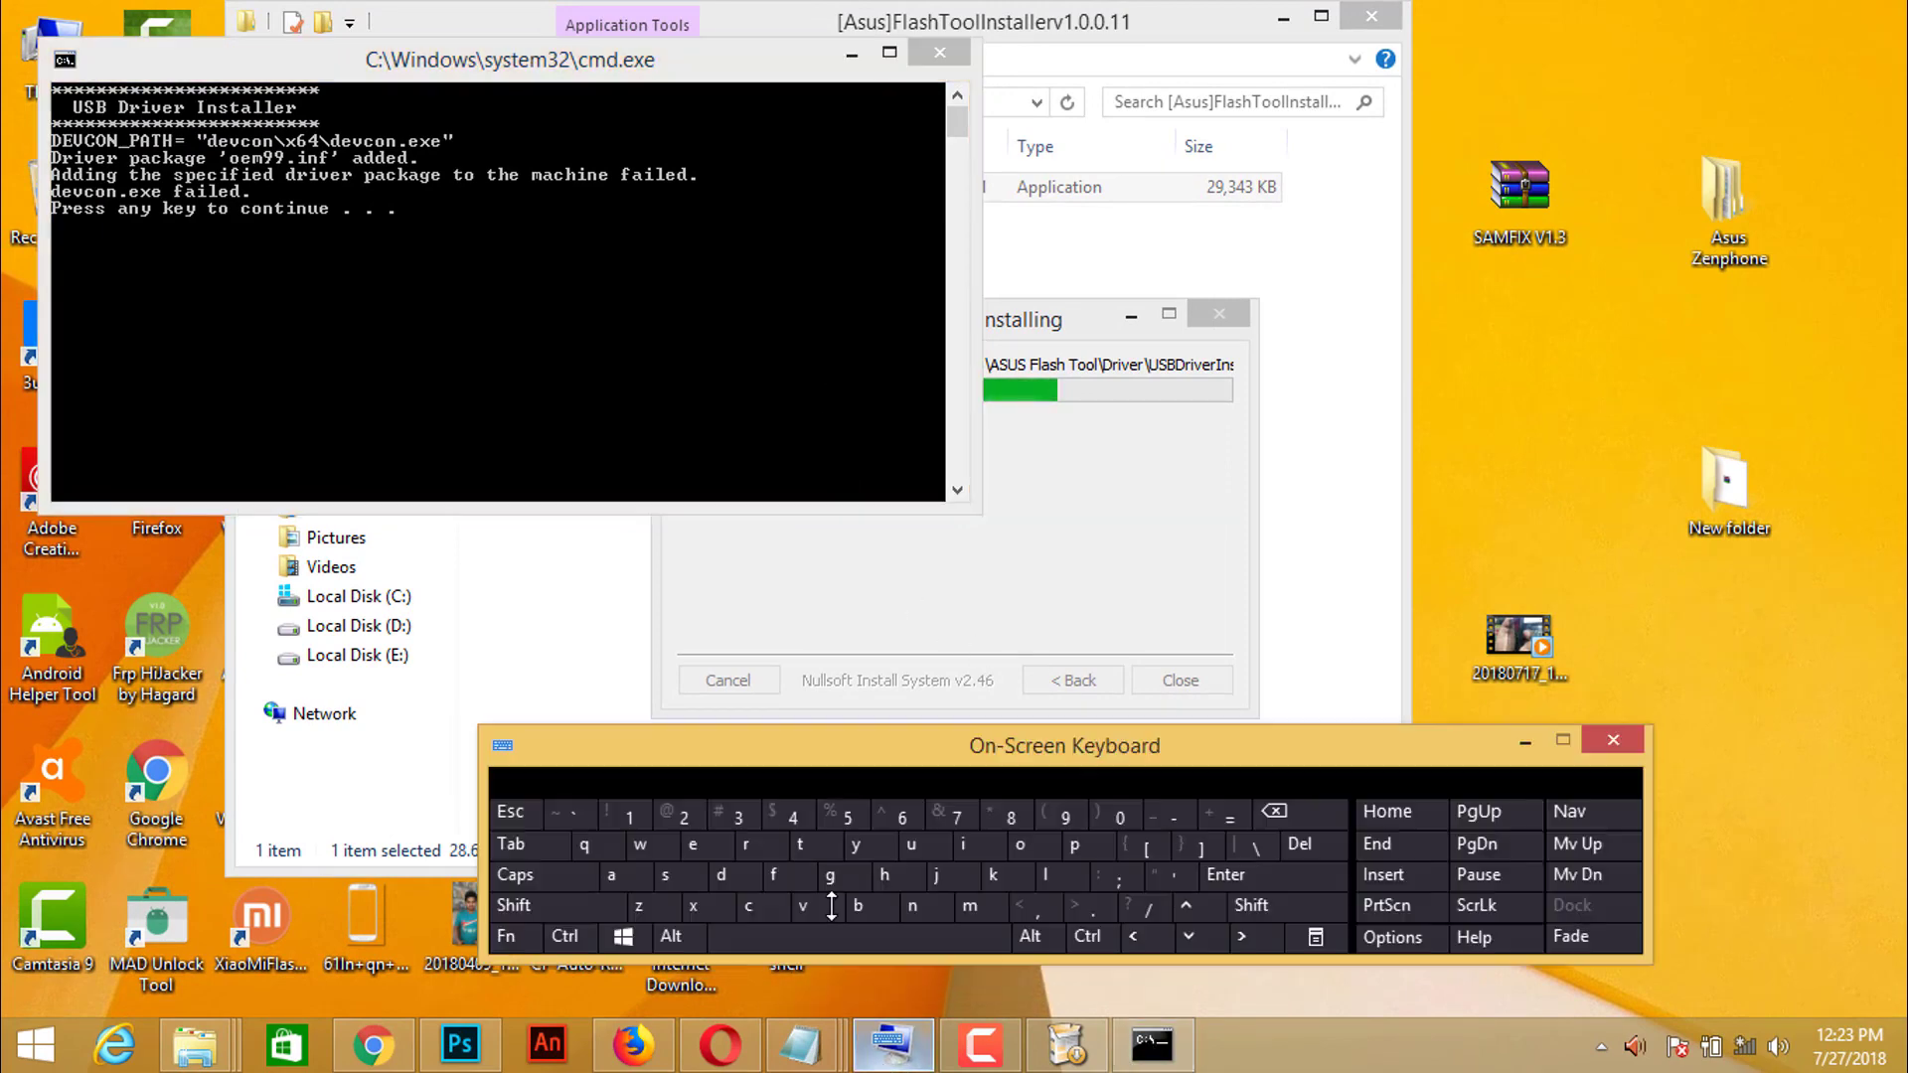
pyautogui.click(806, 904)
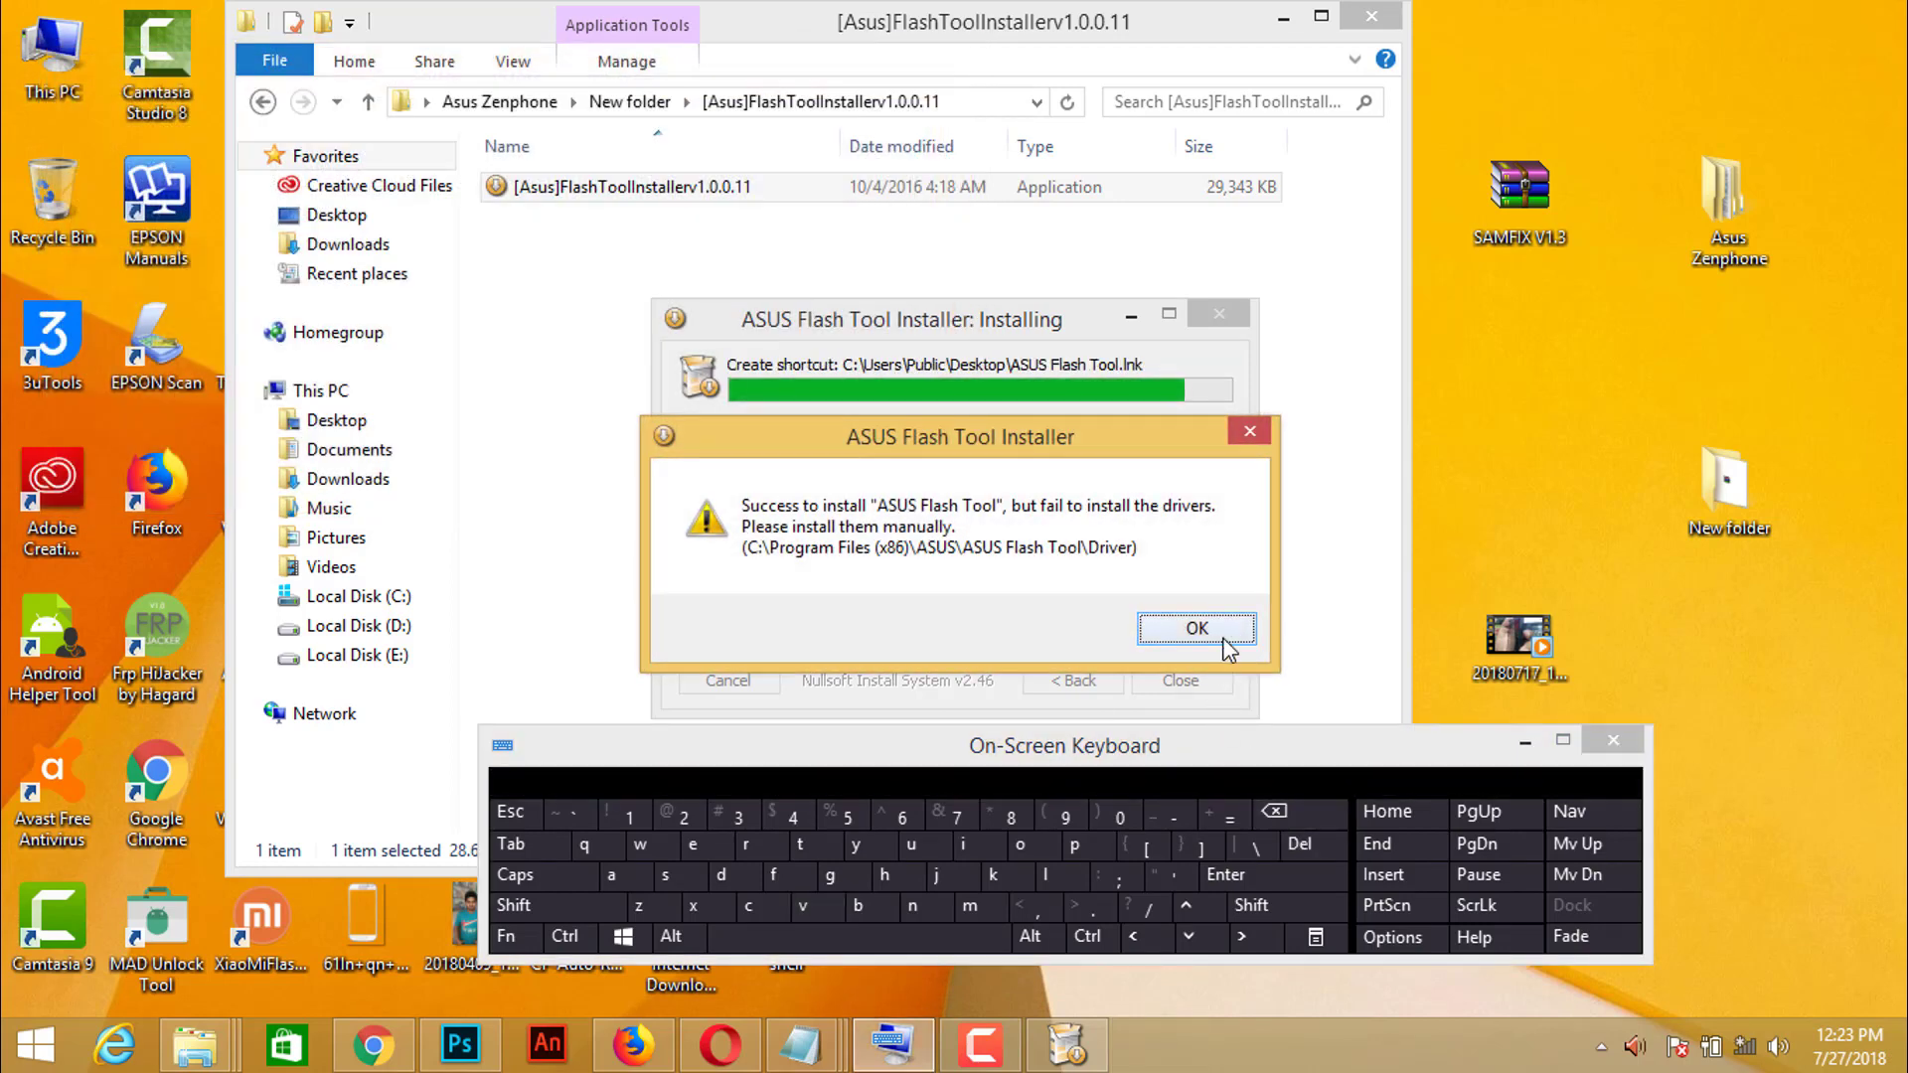
pyautogui.click(1197, 627)
pyautogui.click(1524, 742)
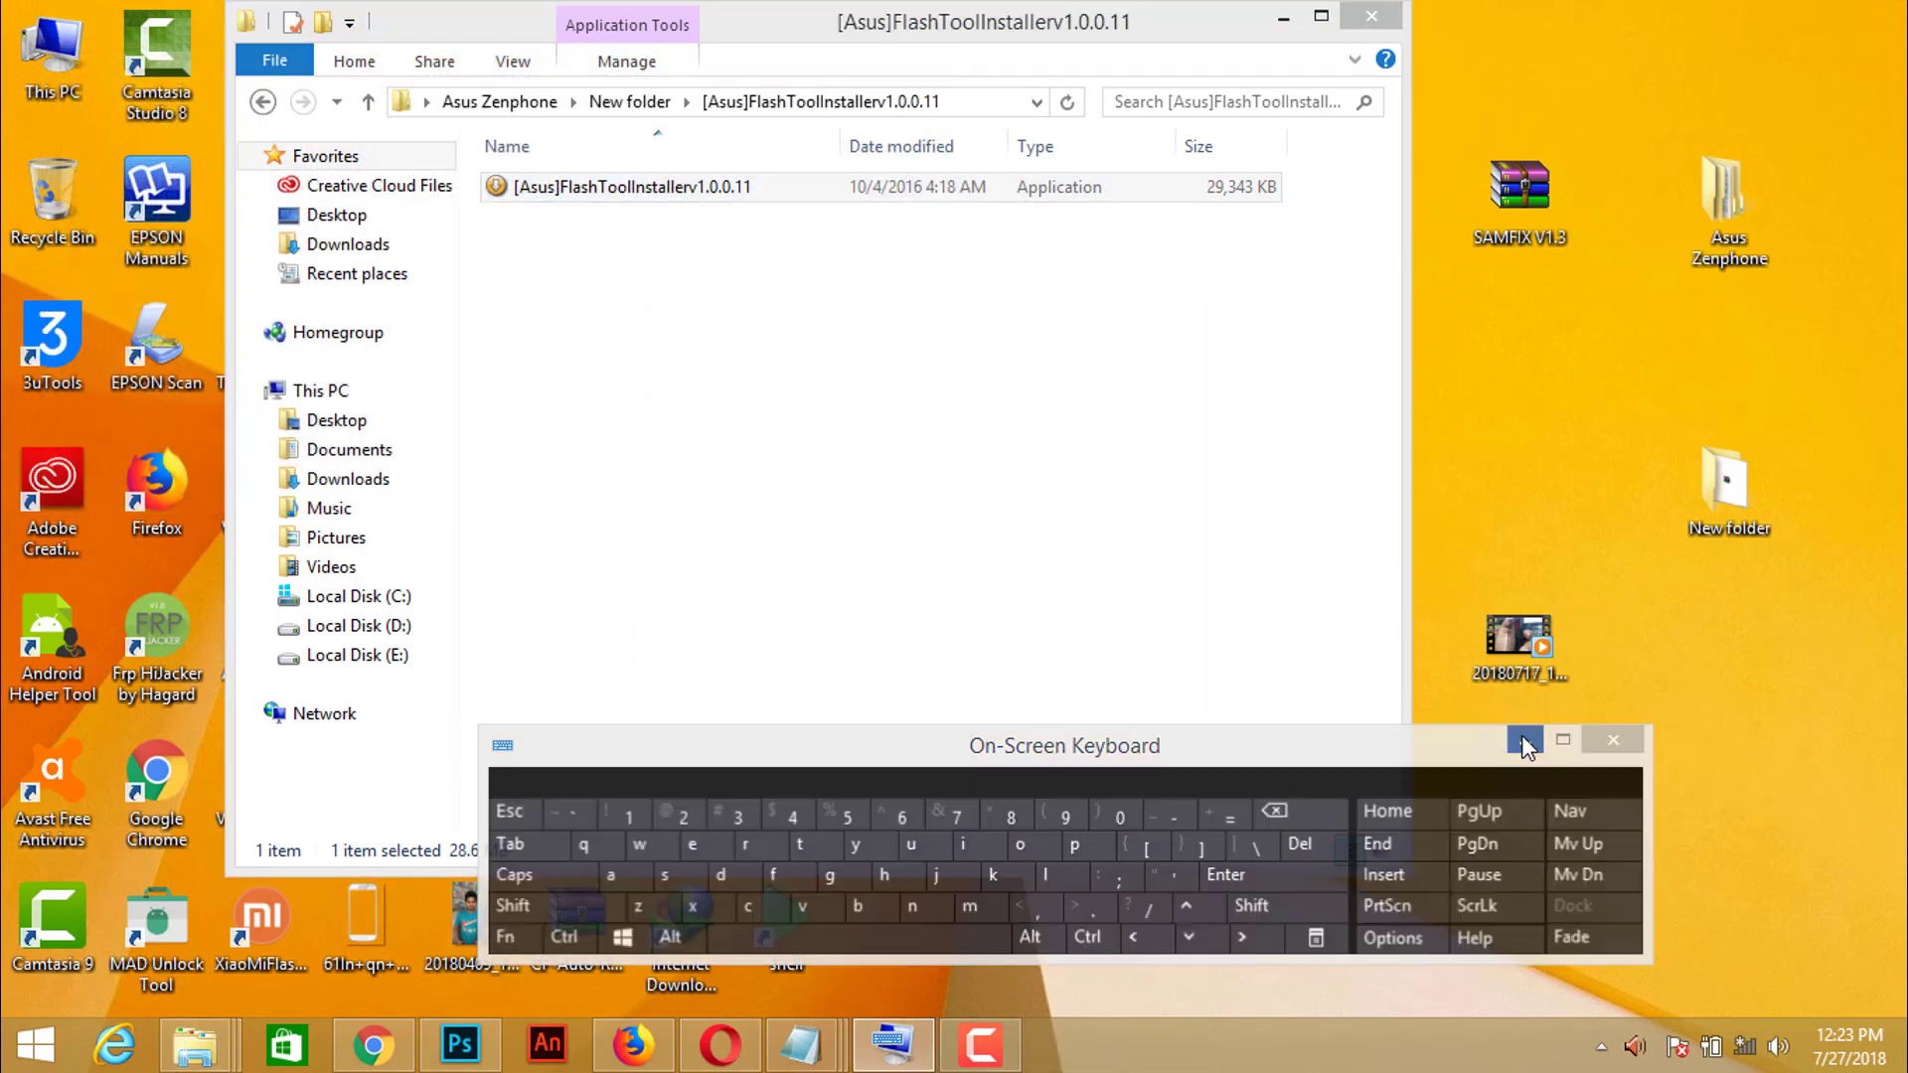
pyautogui.click(262, 102)
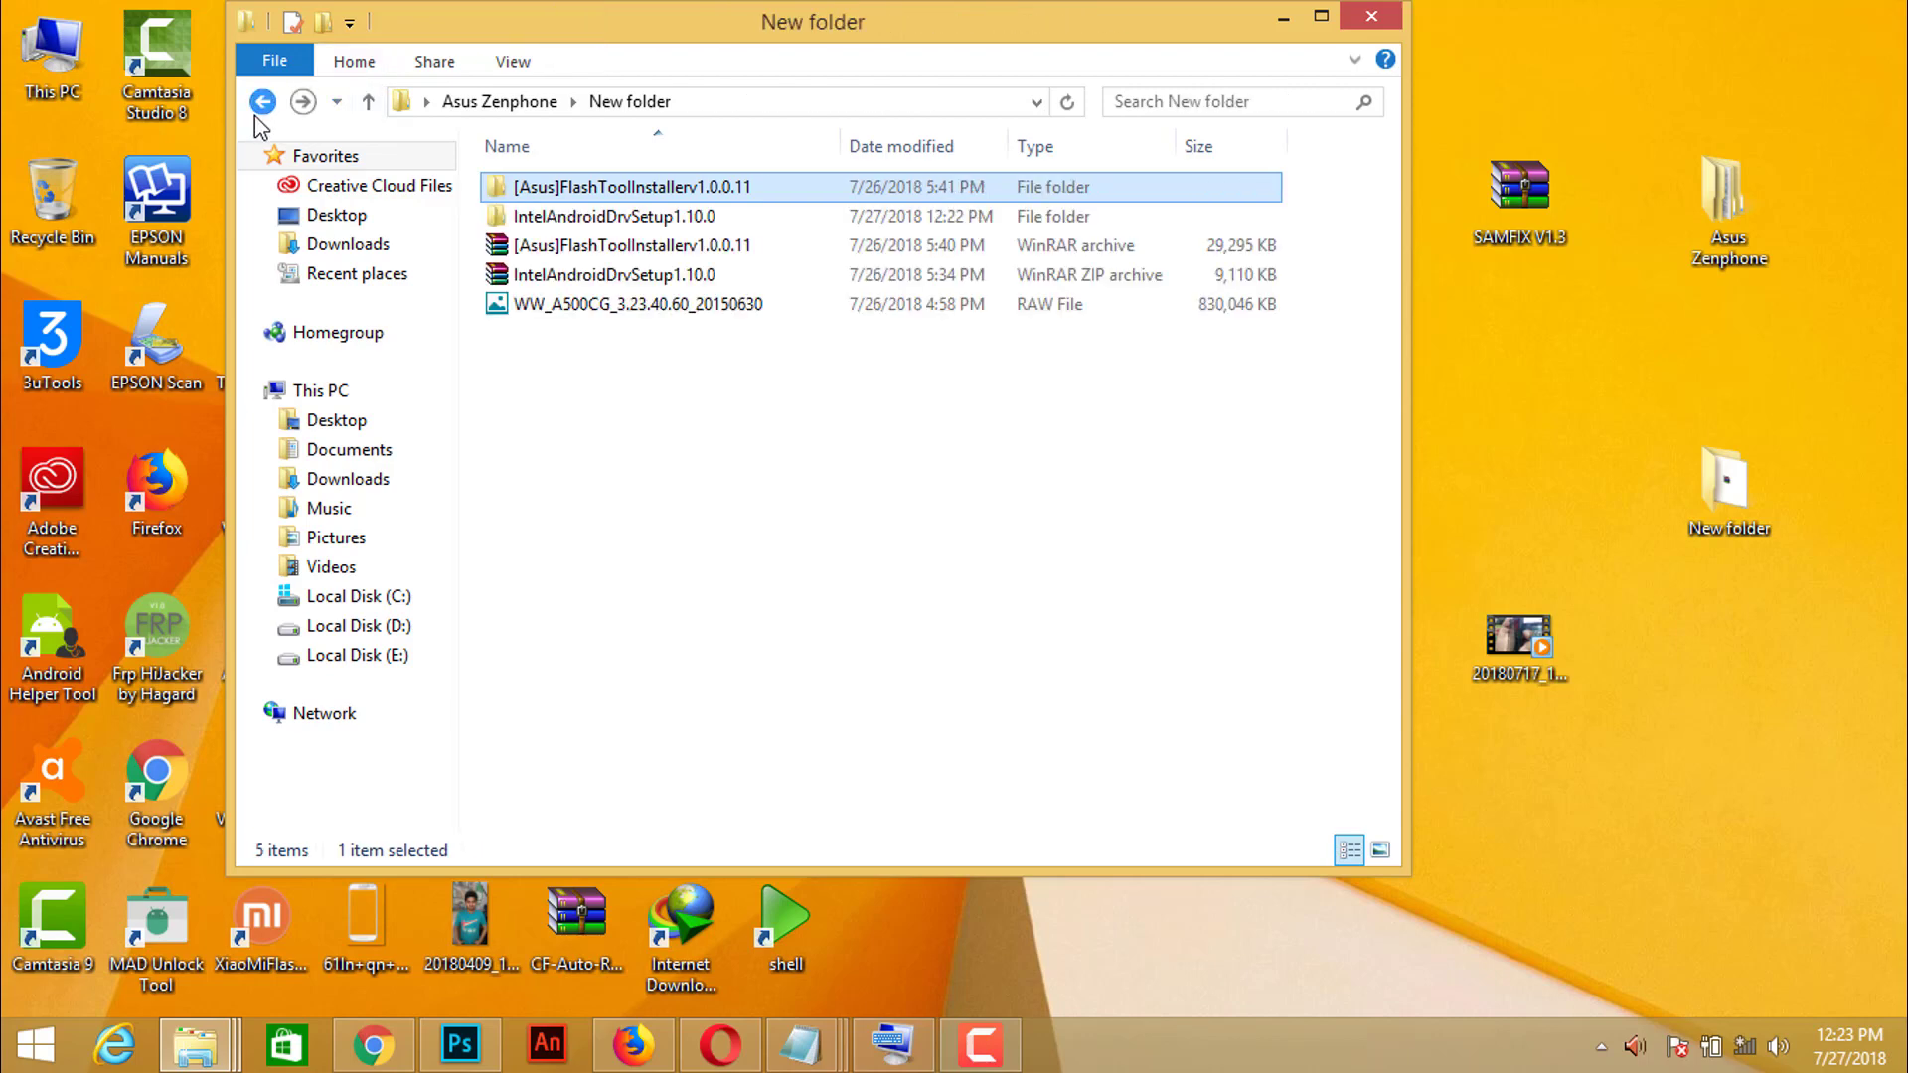
pyautogui.click(262, 102)
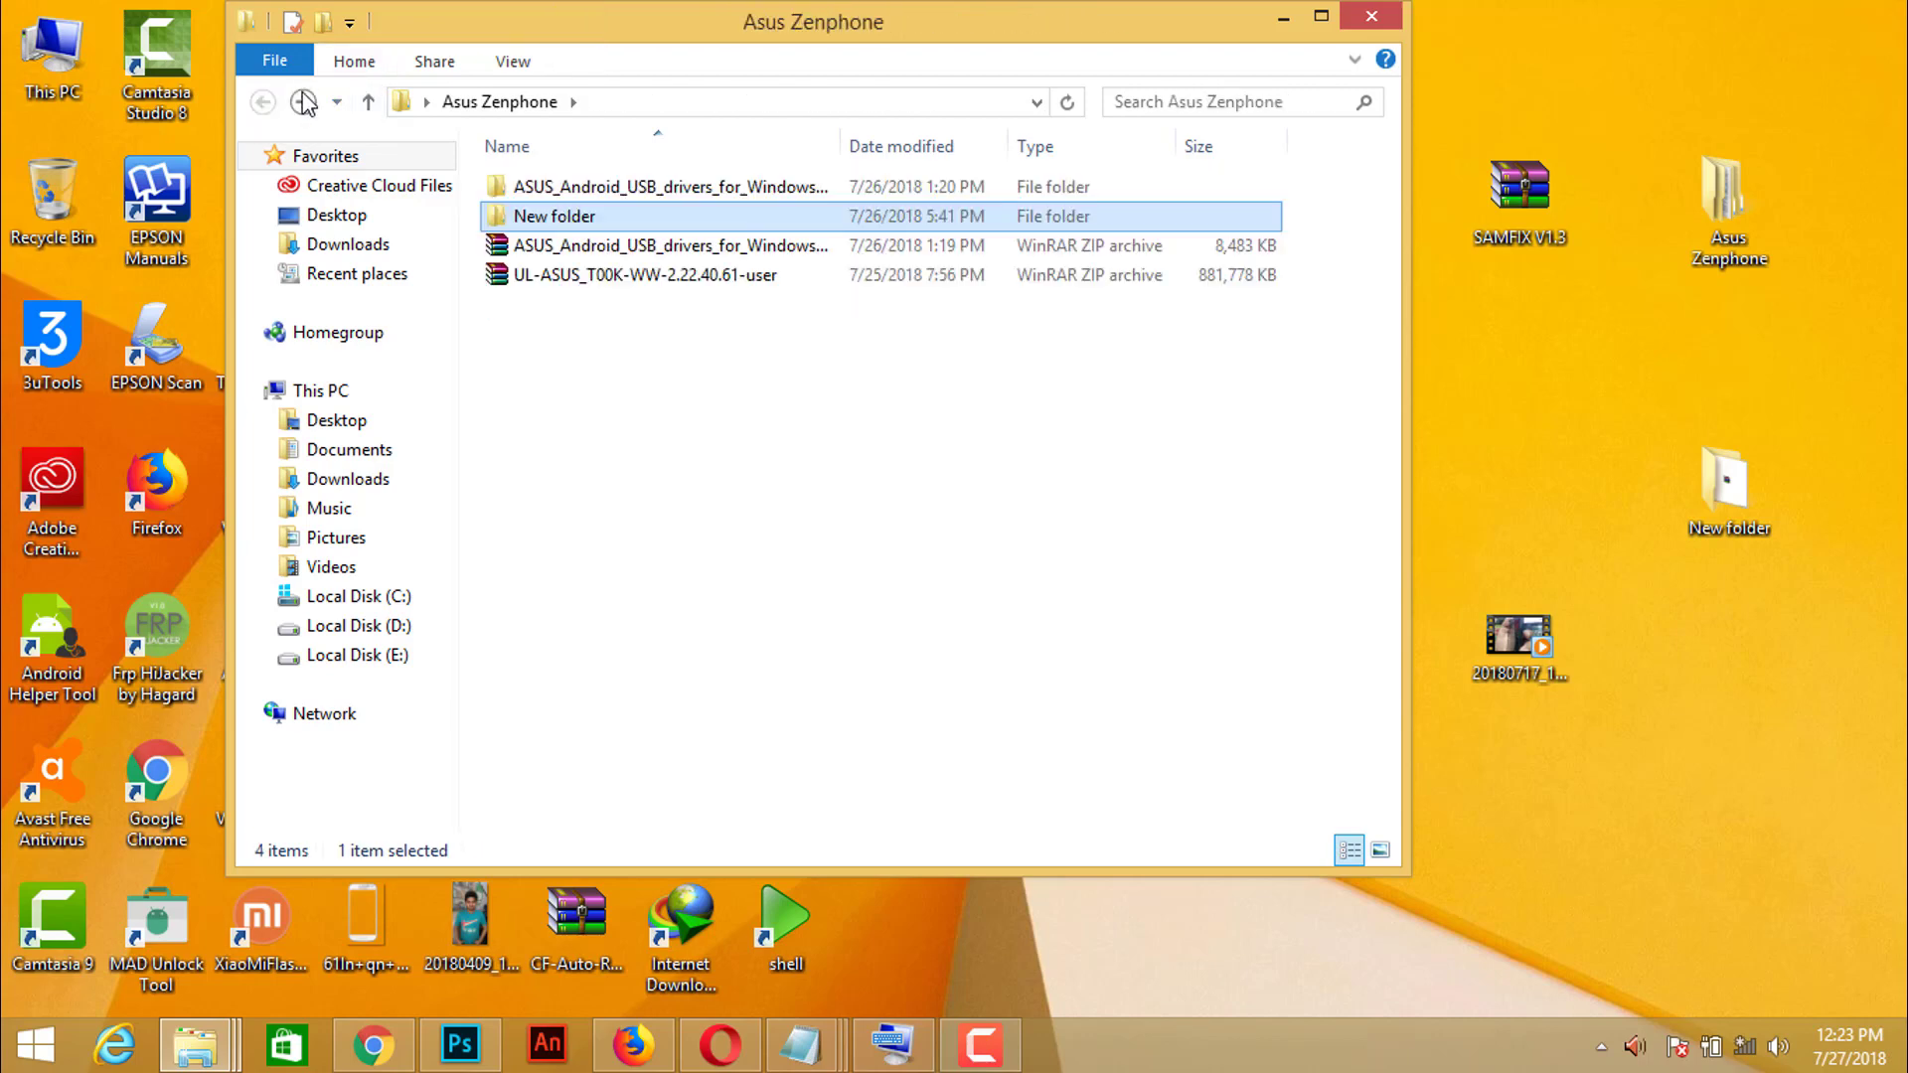
pyautogui.doubleClick(557, 218)
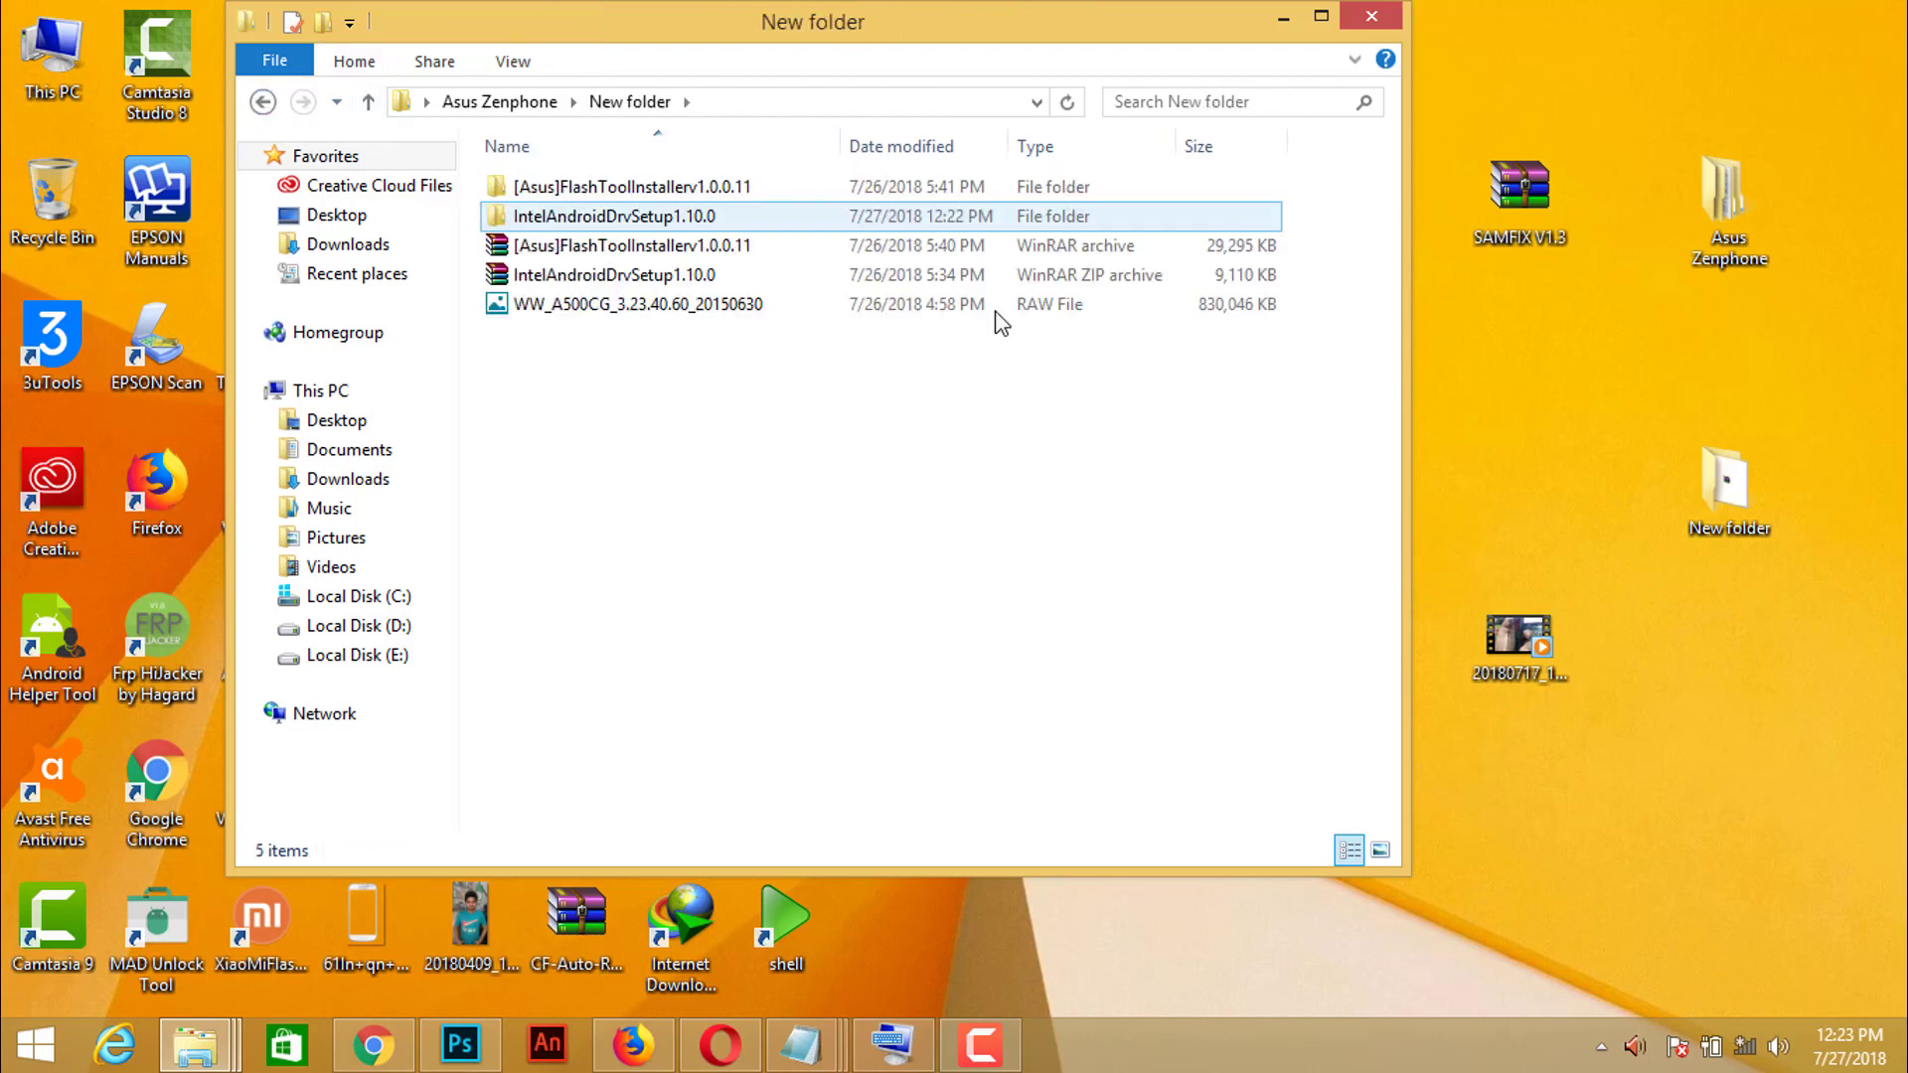
pyautogui.click(1030, 102)
pyautogui.click(1042, 107)
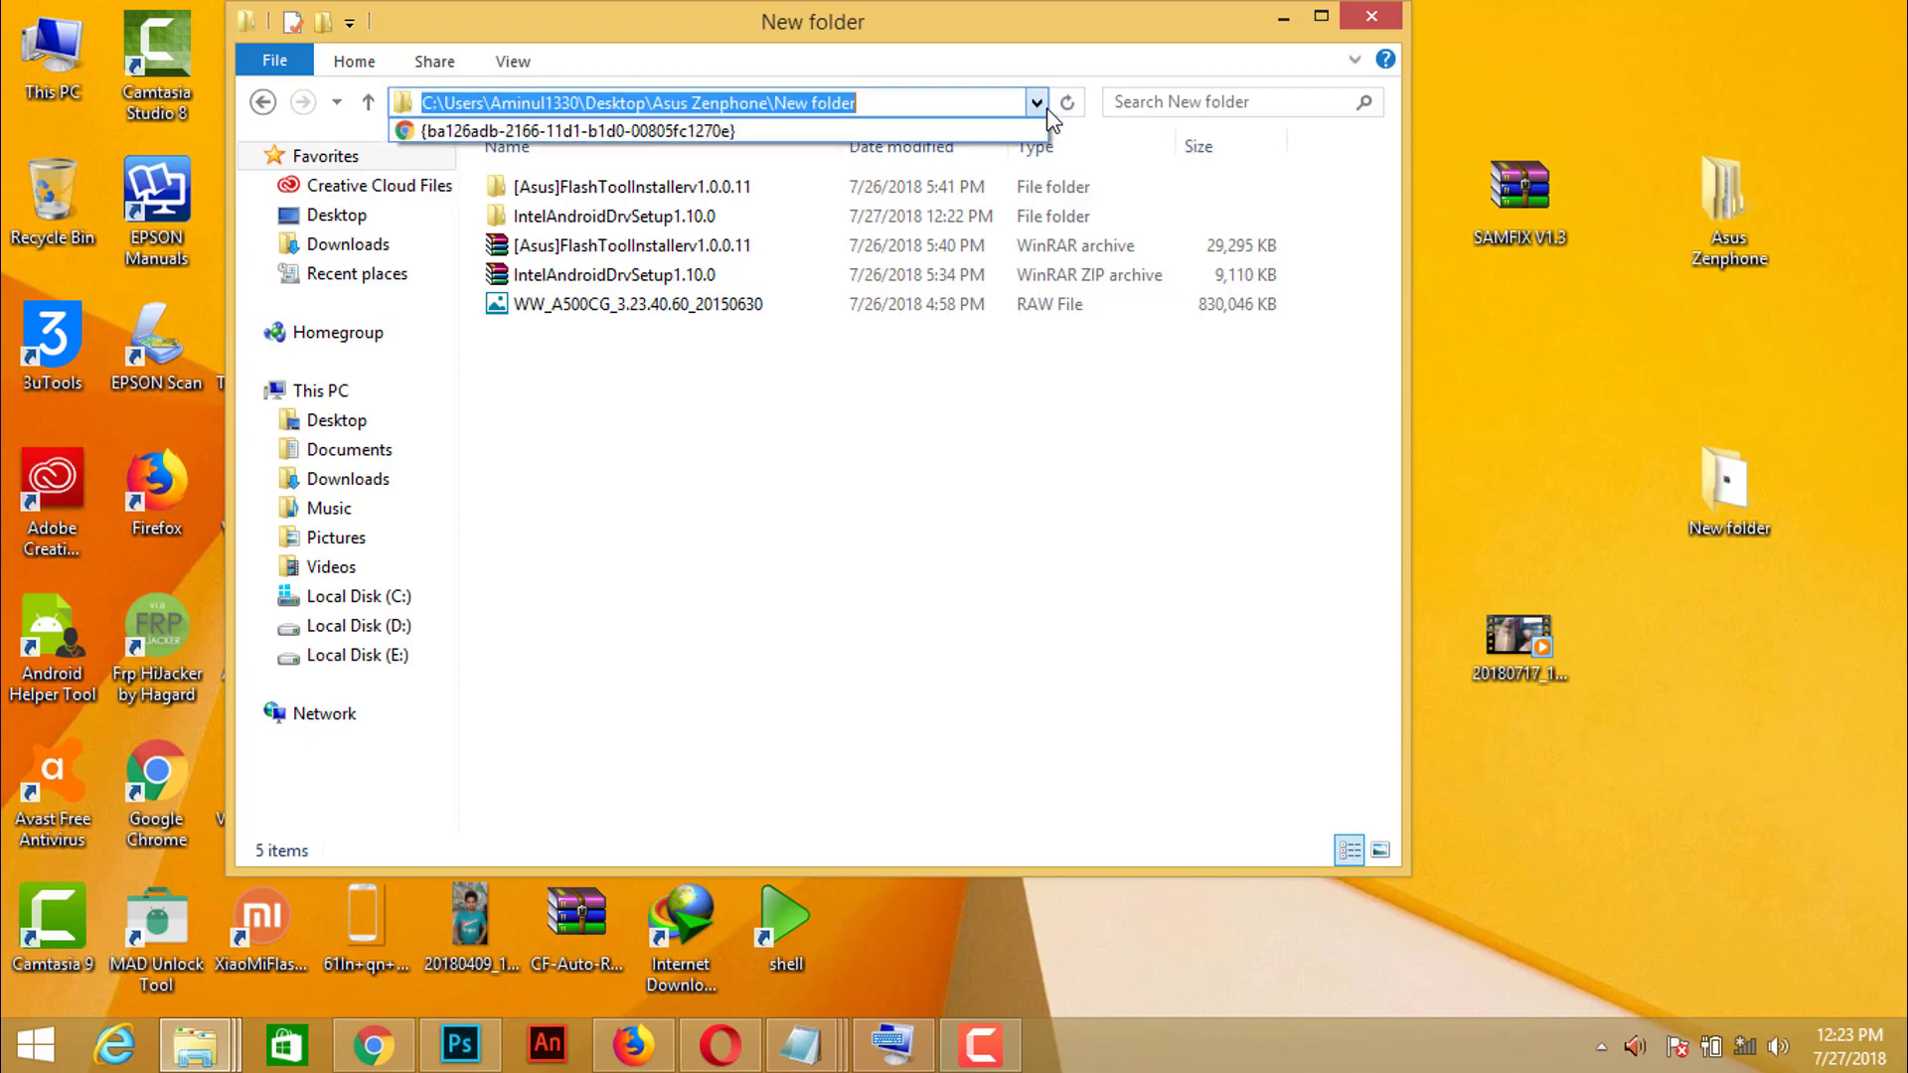
pyautogui.click(1042, 106)
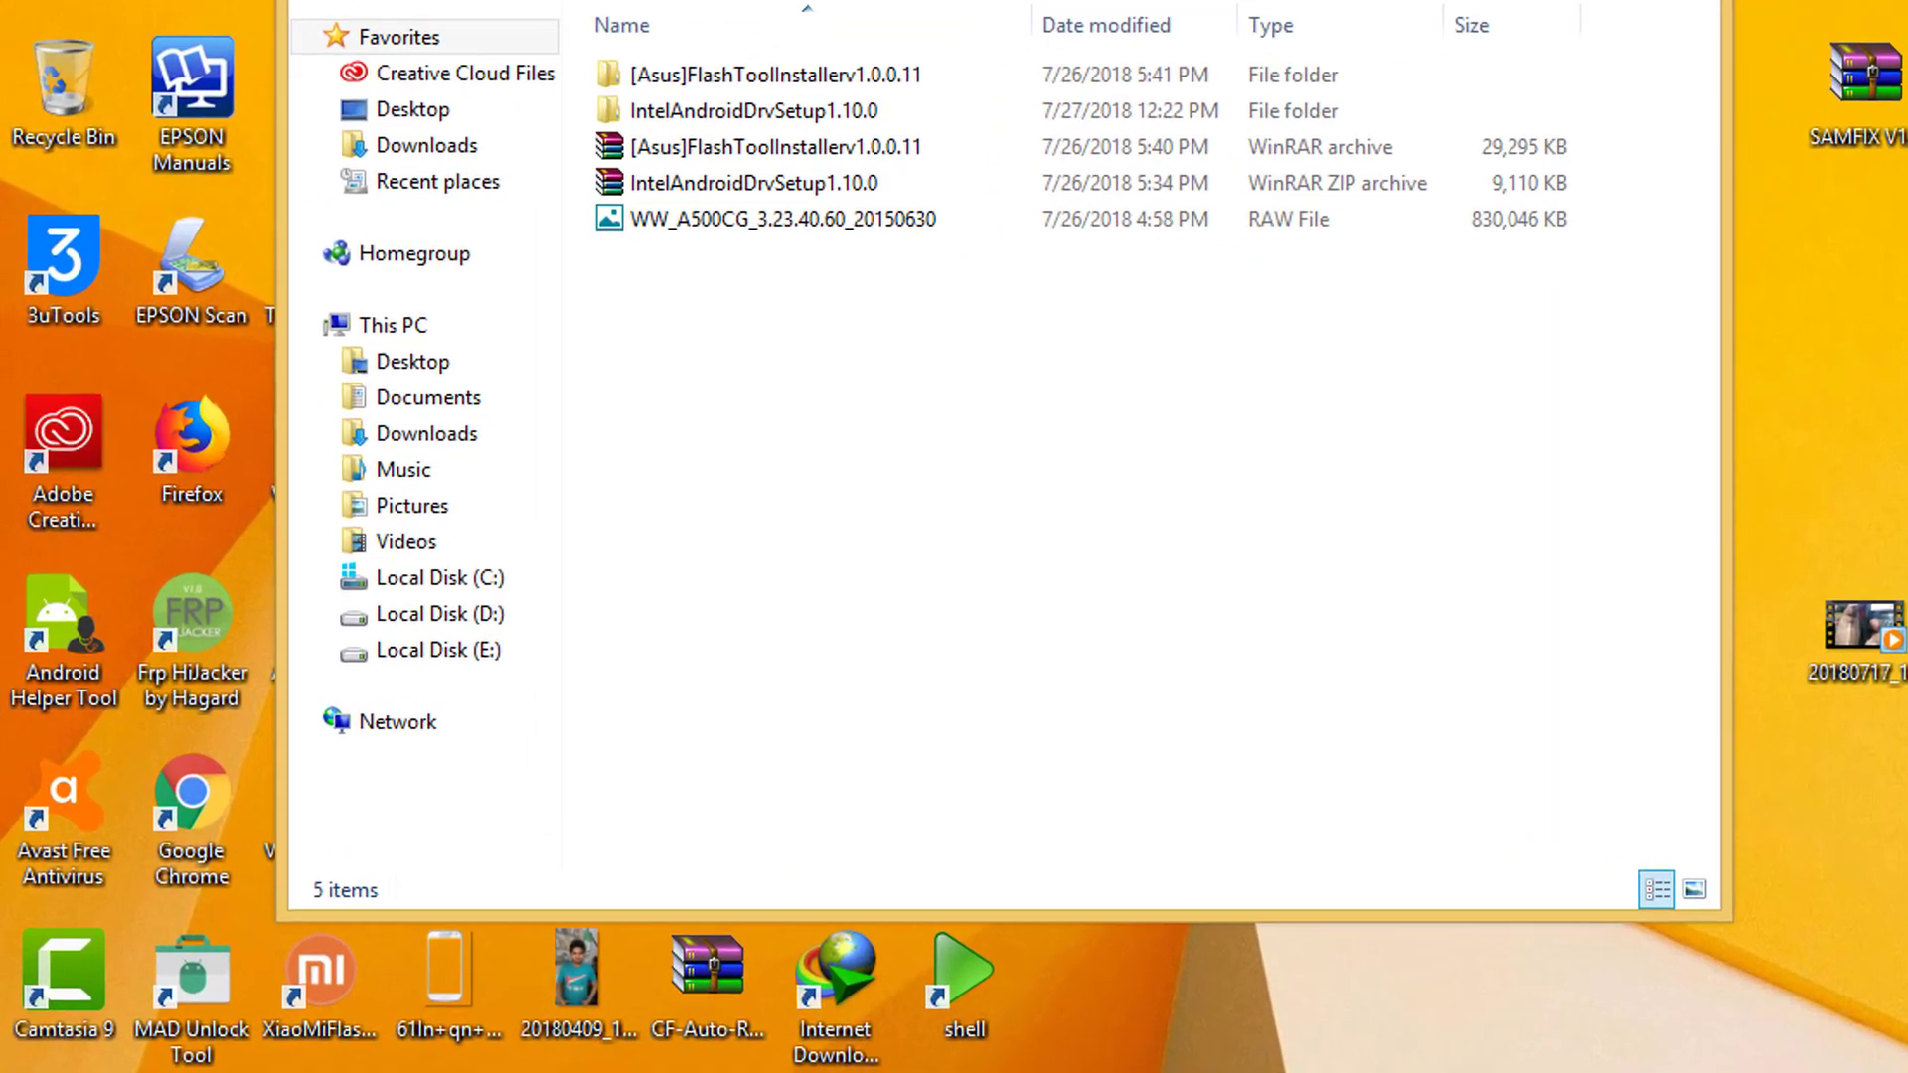
# Switch to ASUS Flash Tool, set the model to A500CG and load the firmware image WW_A500CG_3.23.40.60_20150630.raw
pyautogui.click(1289, 17)
pyautogui.doubleClick(408, 633)
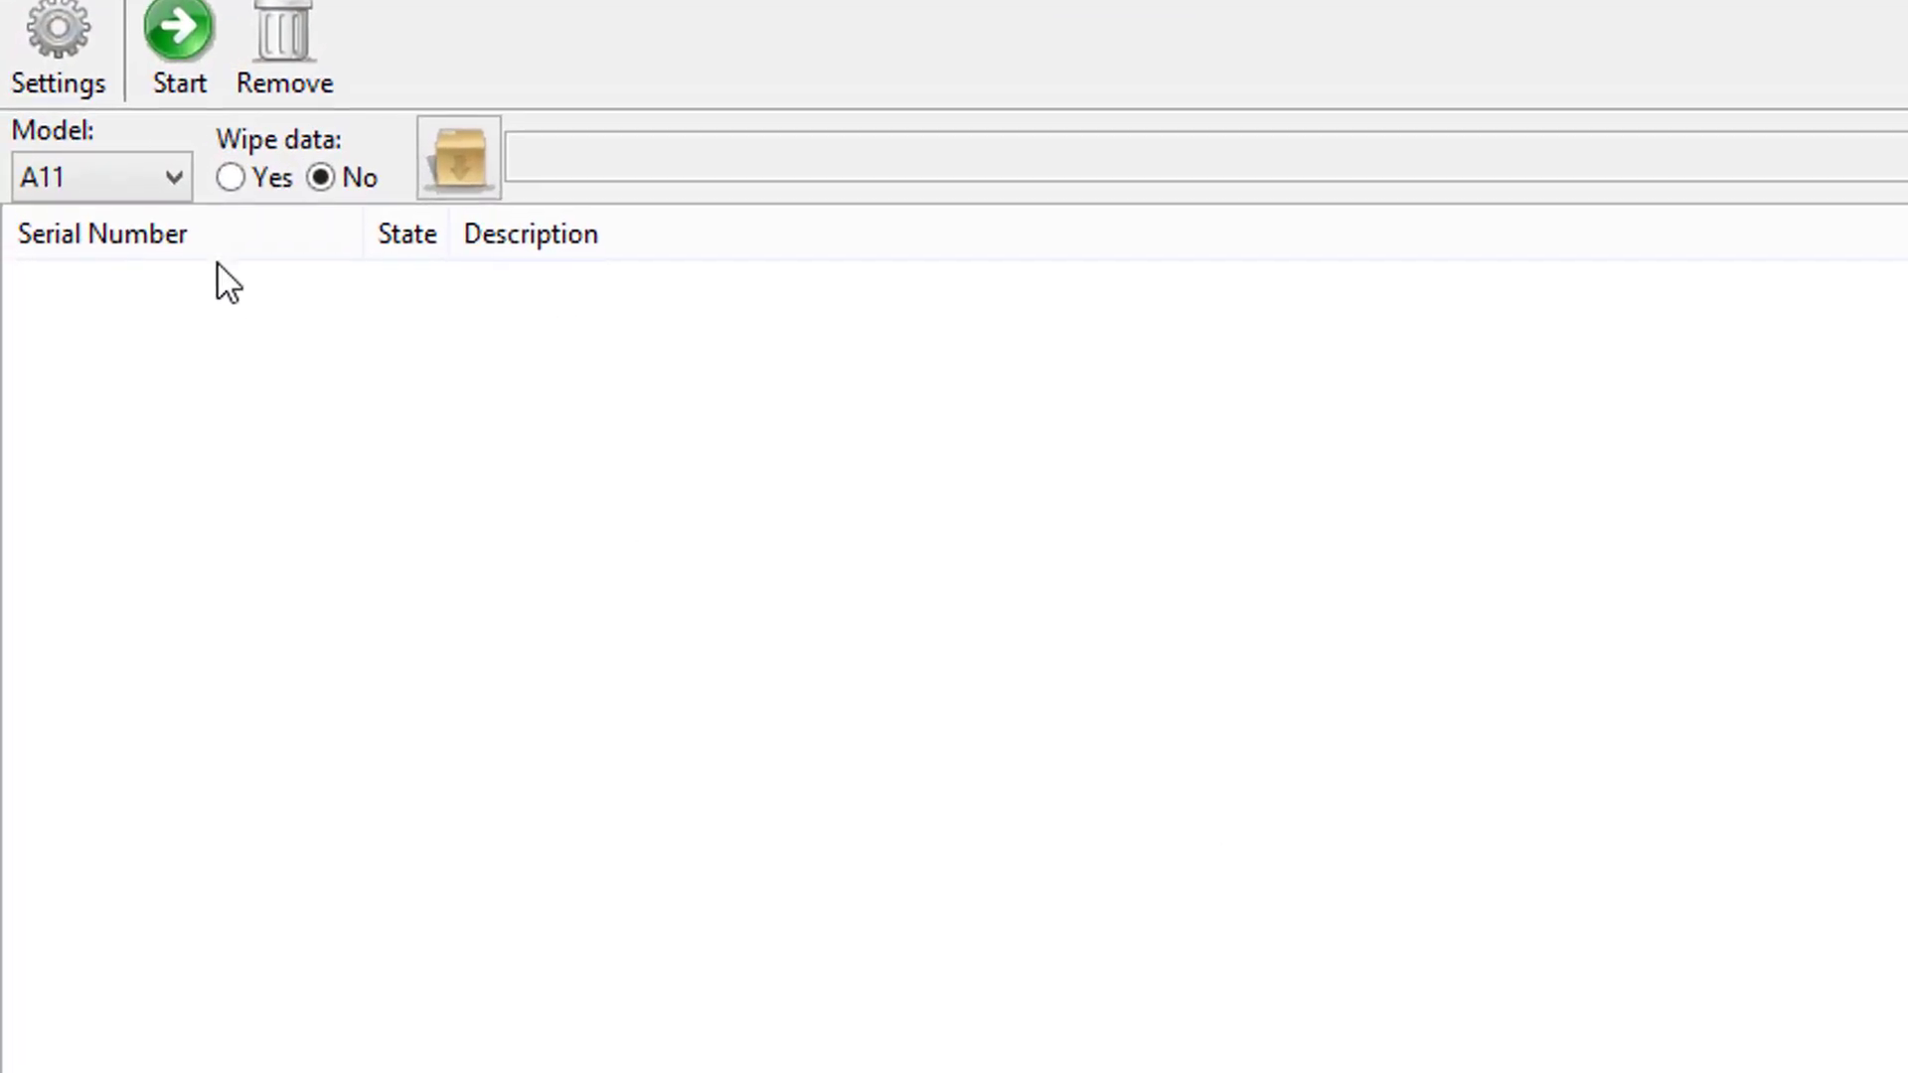
pyautogui.click(164, 190)
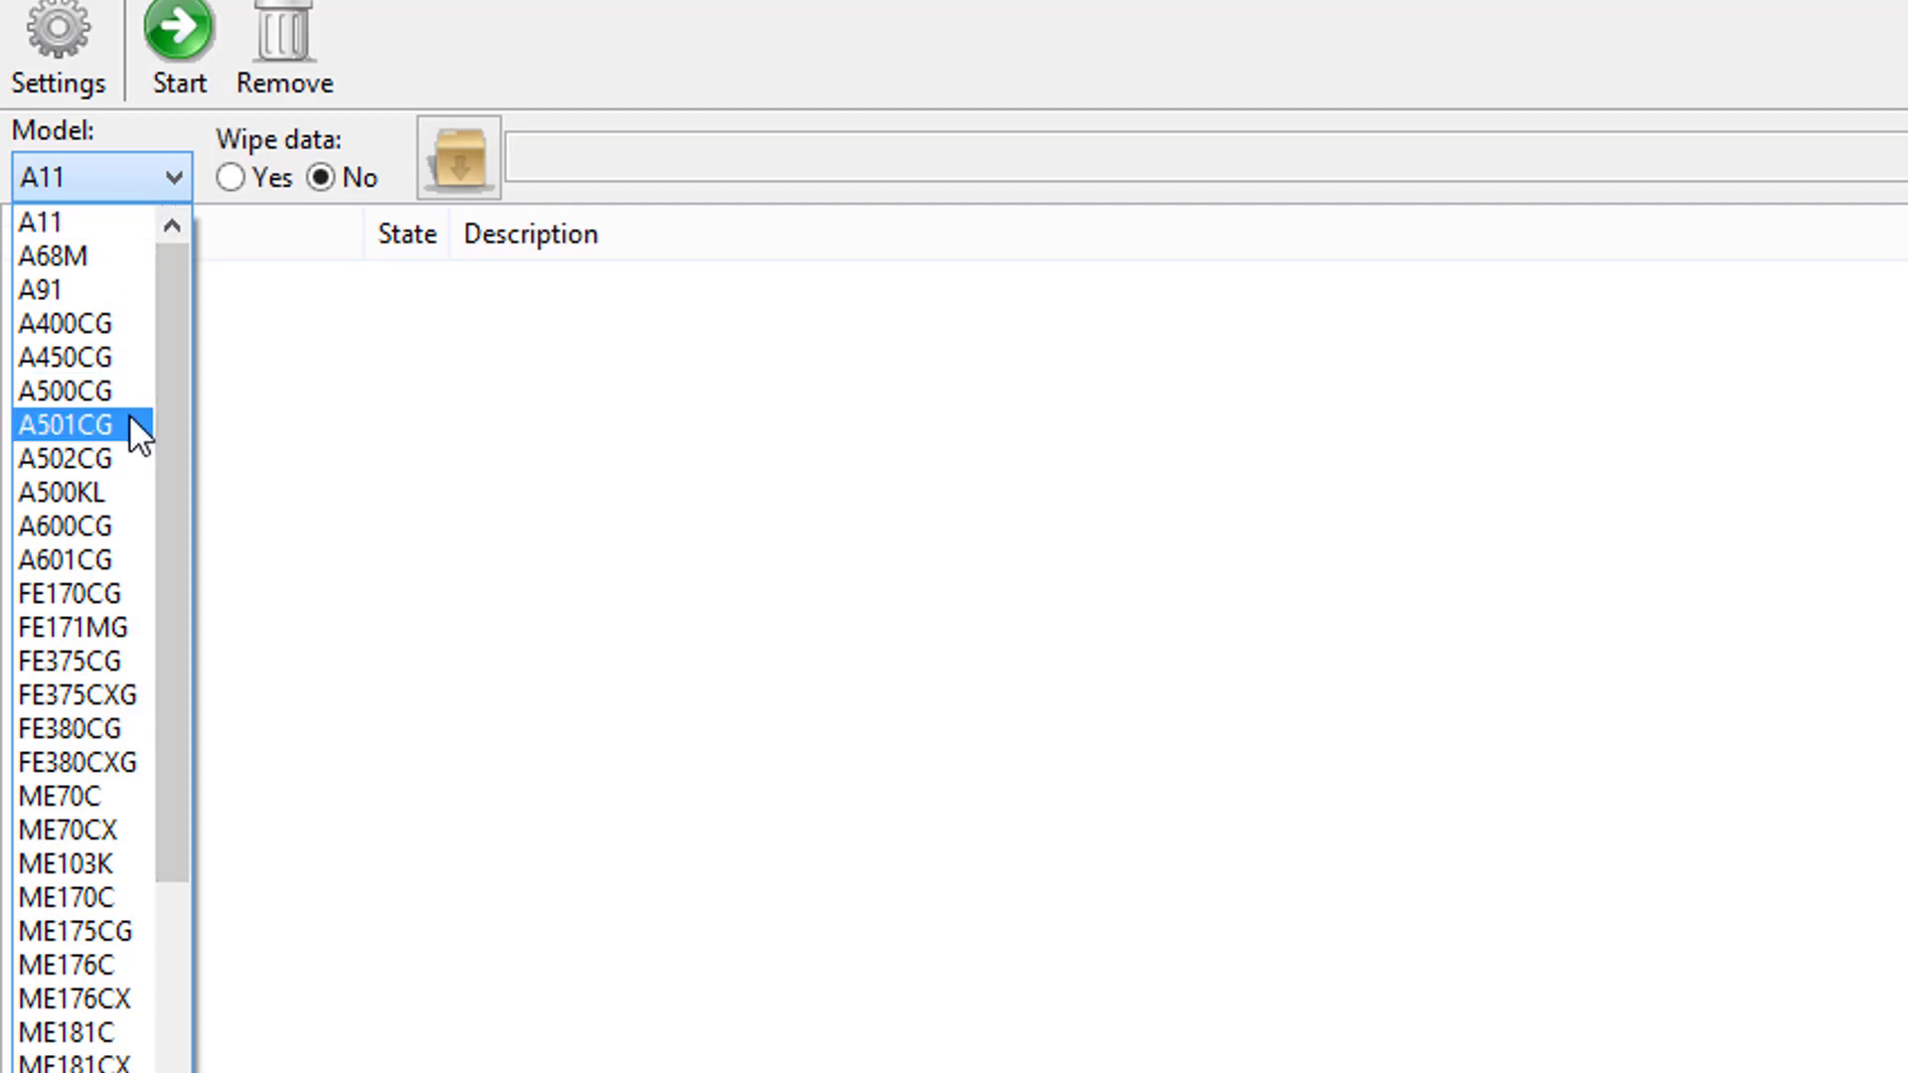
pyautogui.click(134, 380)
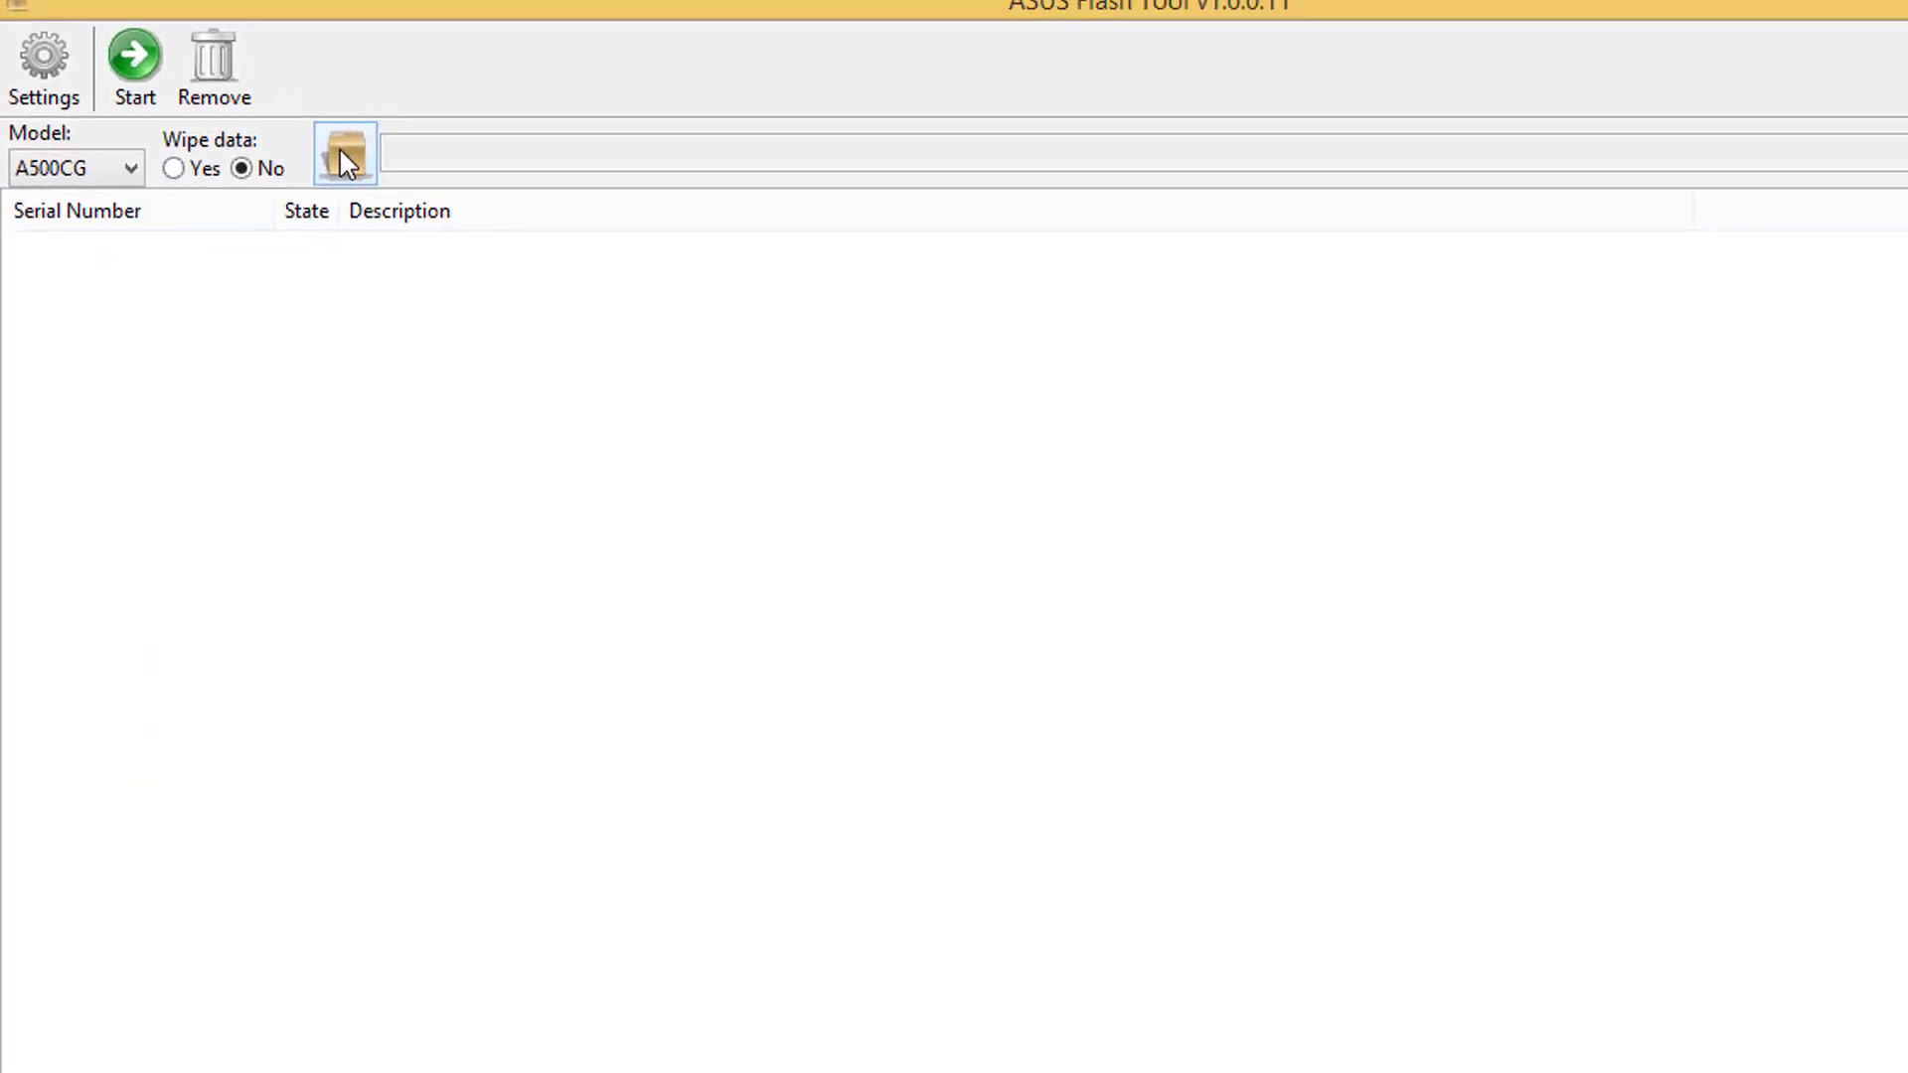
pyautogui.click(301, 153)
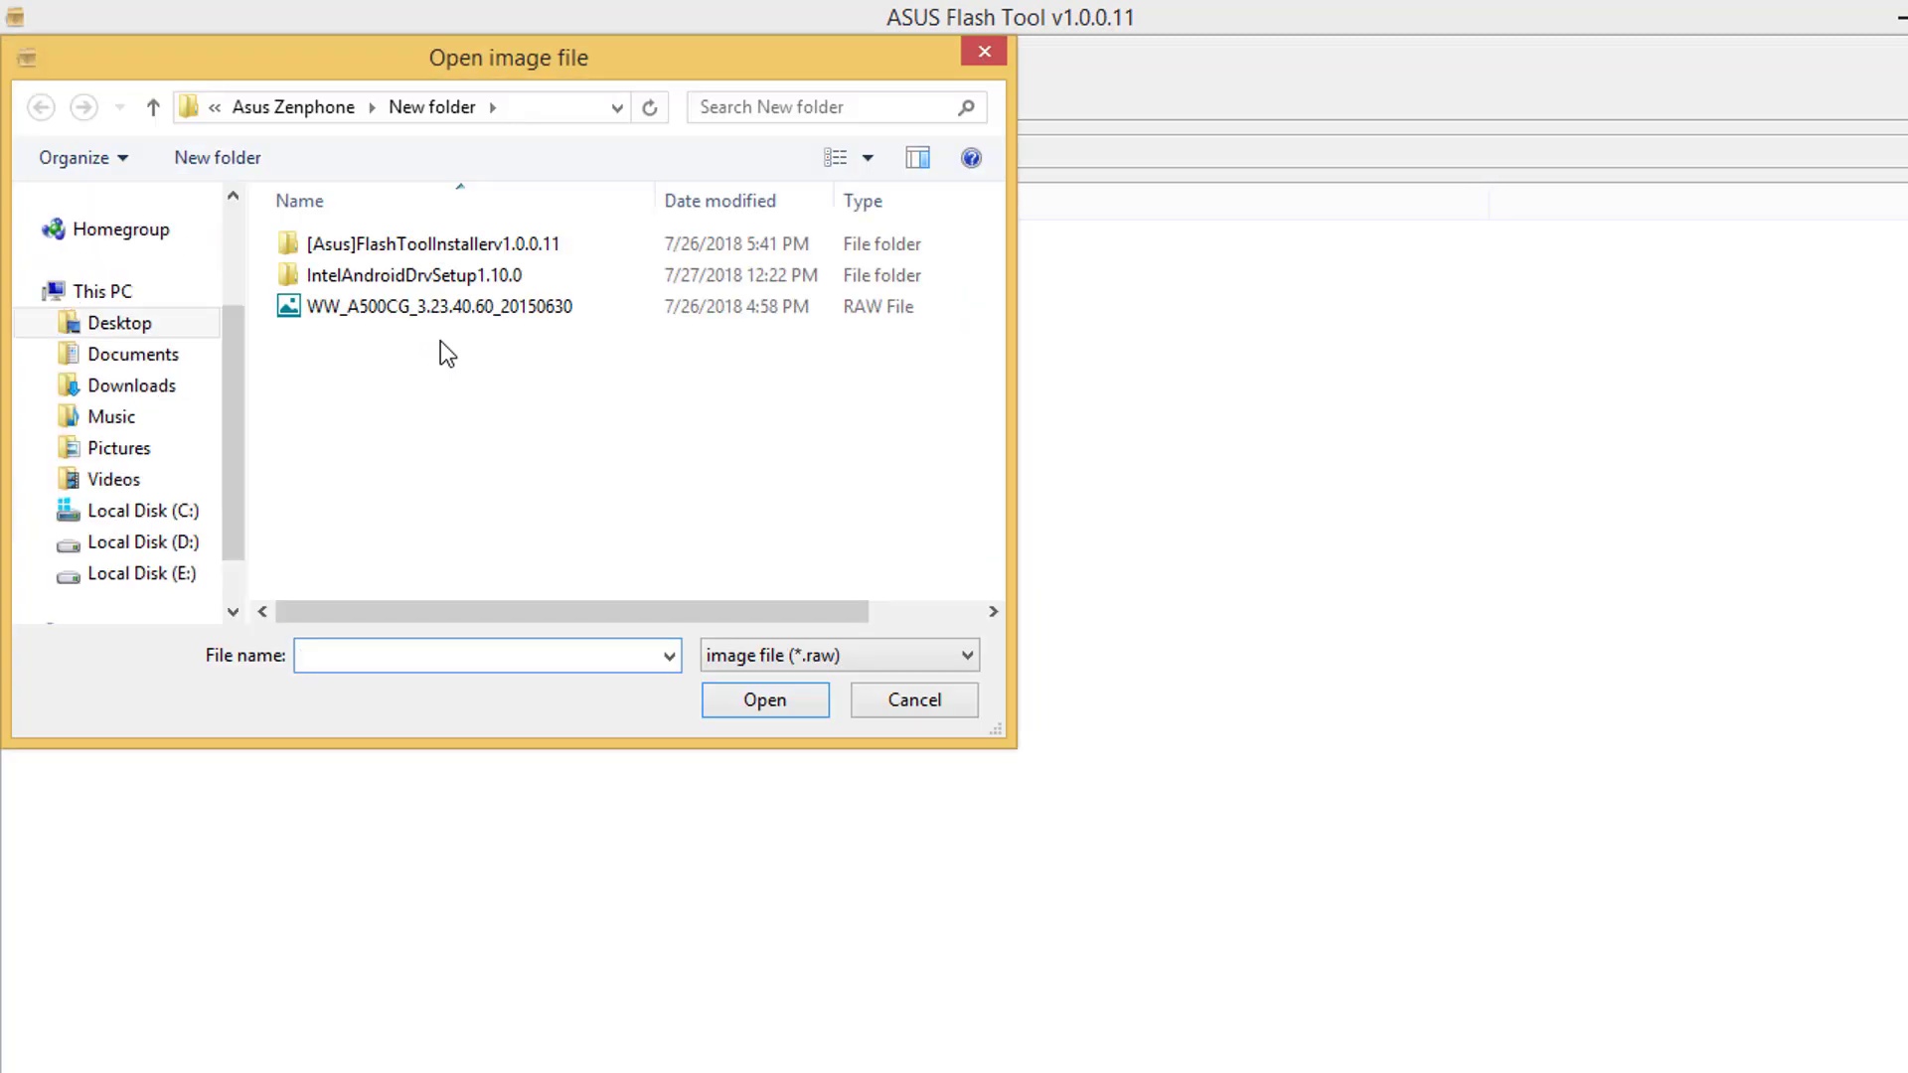
pyautogui.doubleClick(455, 308)
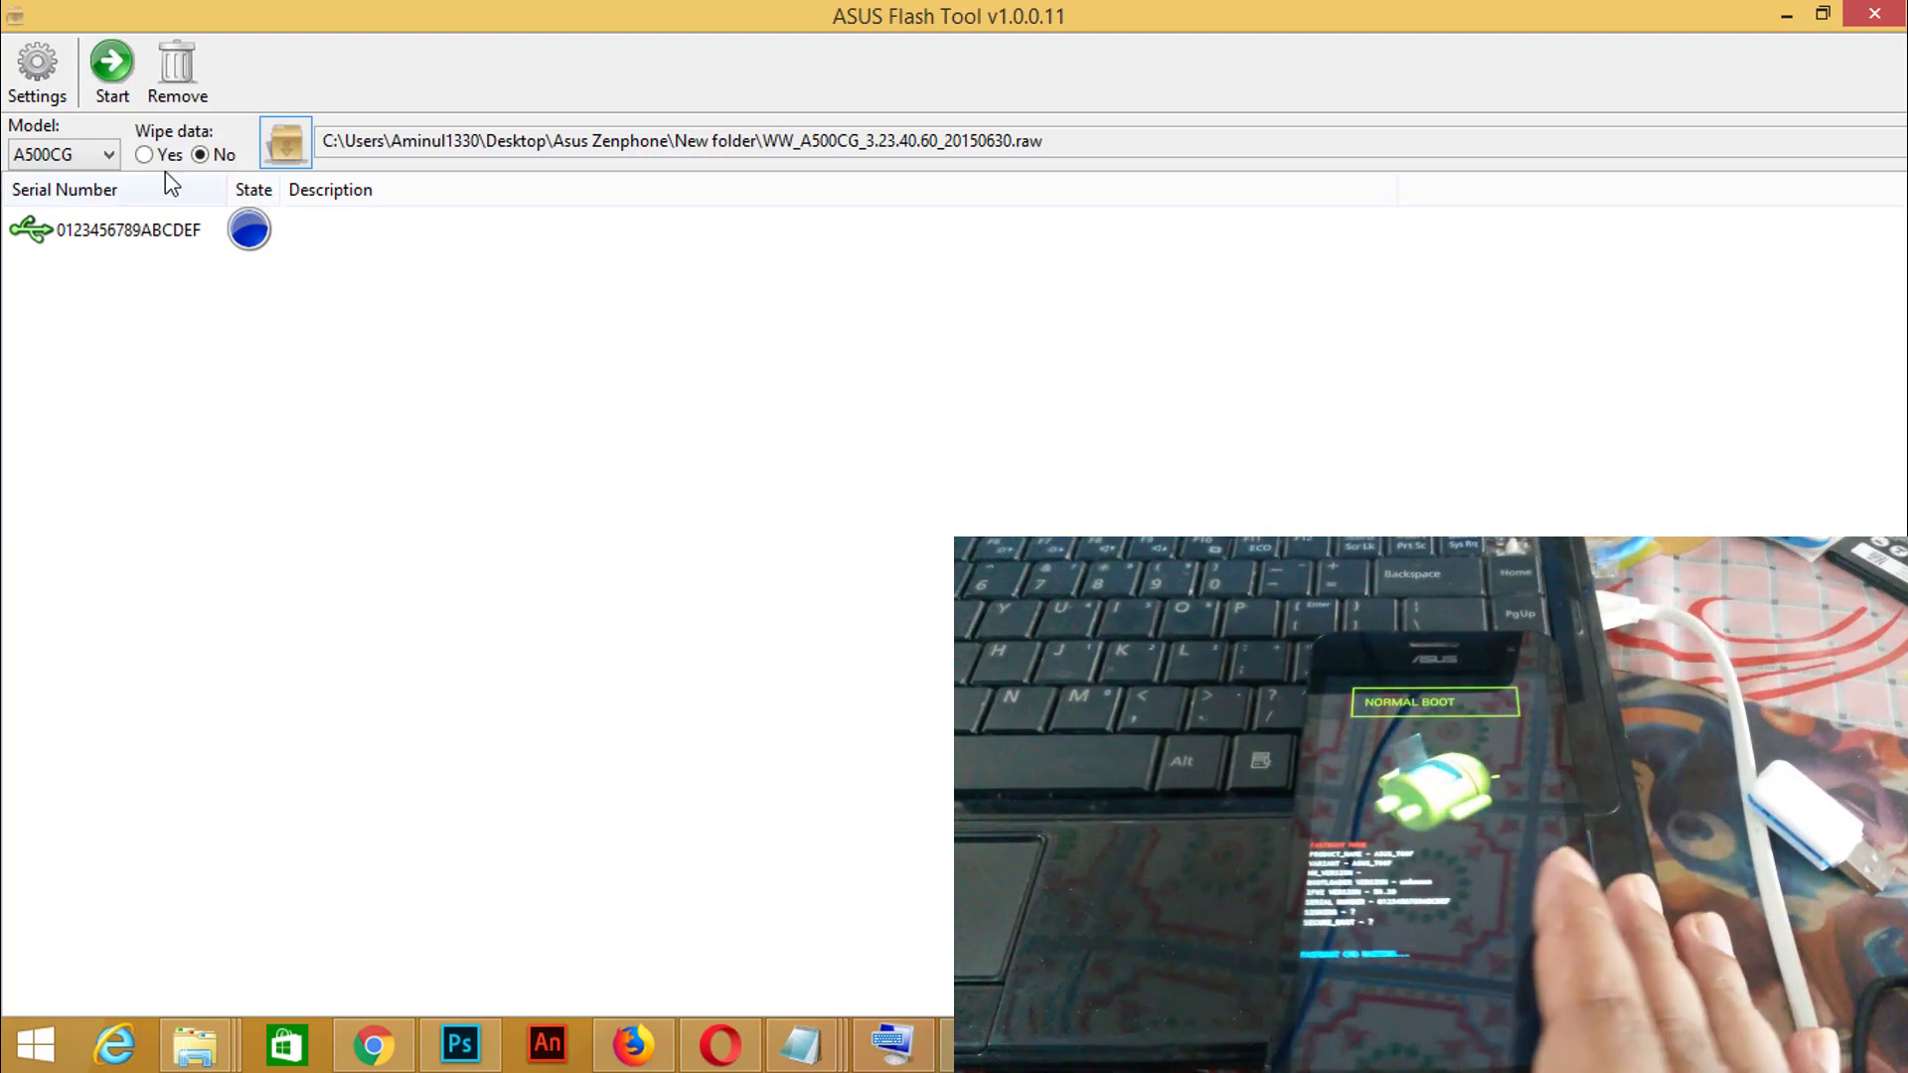
# Enable data wiping for the flash and try to start flashing the firmware, agreeing to wipe the data
pyautogui.click(158, 163)
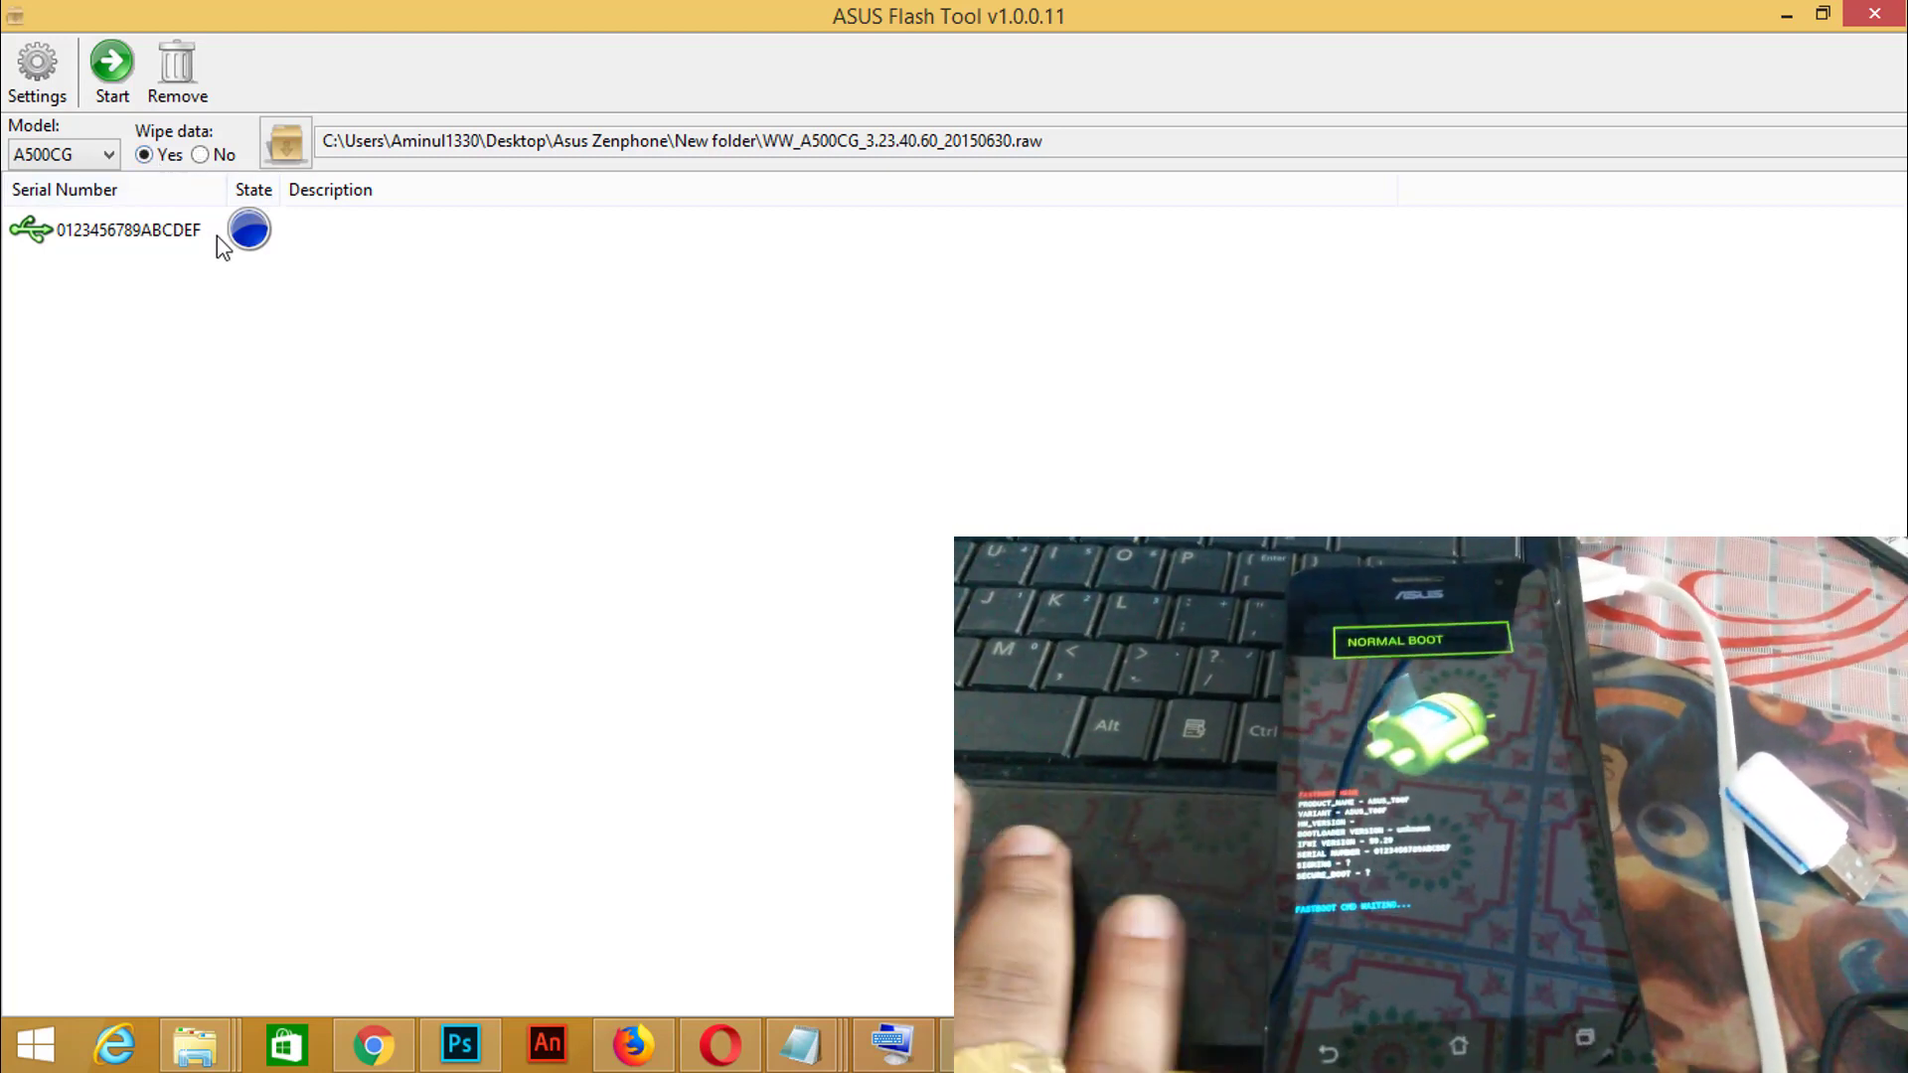
pyautogui.click(112, 86)
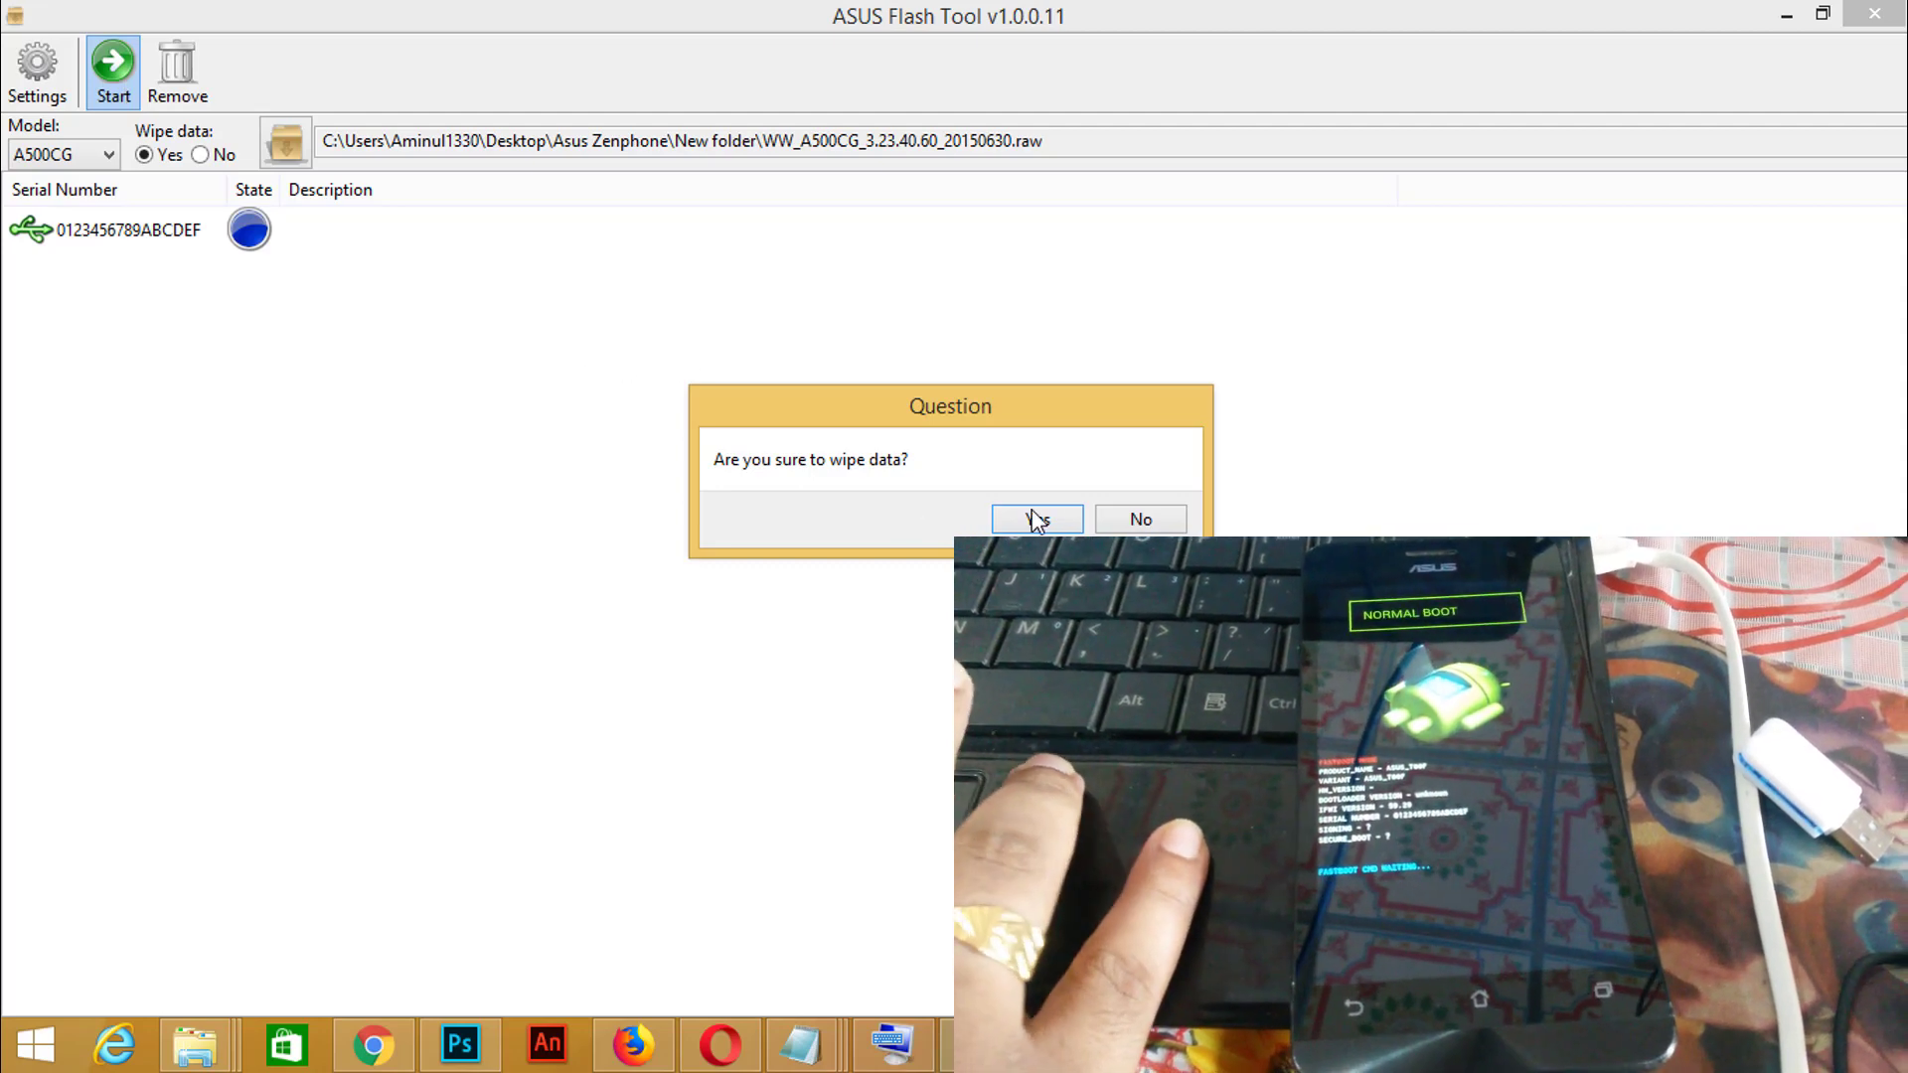
pyautogui.click(1036, 520)
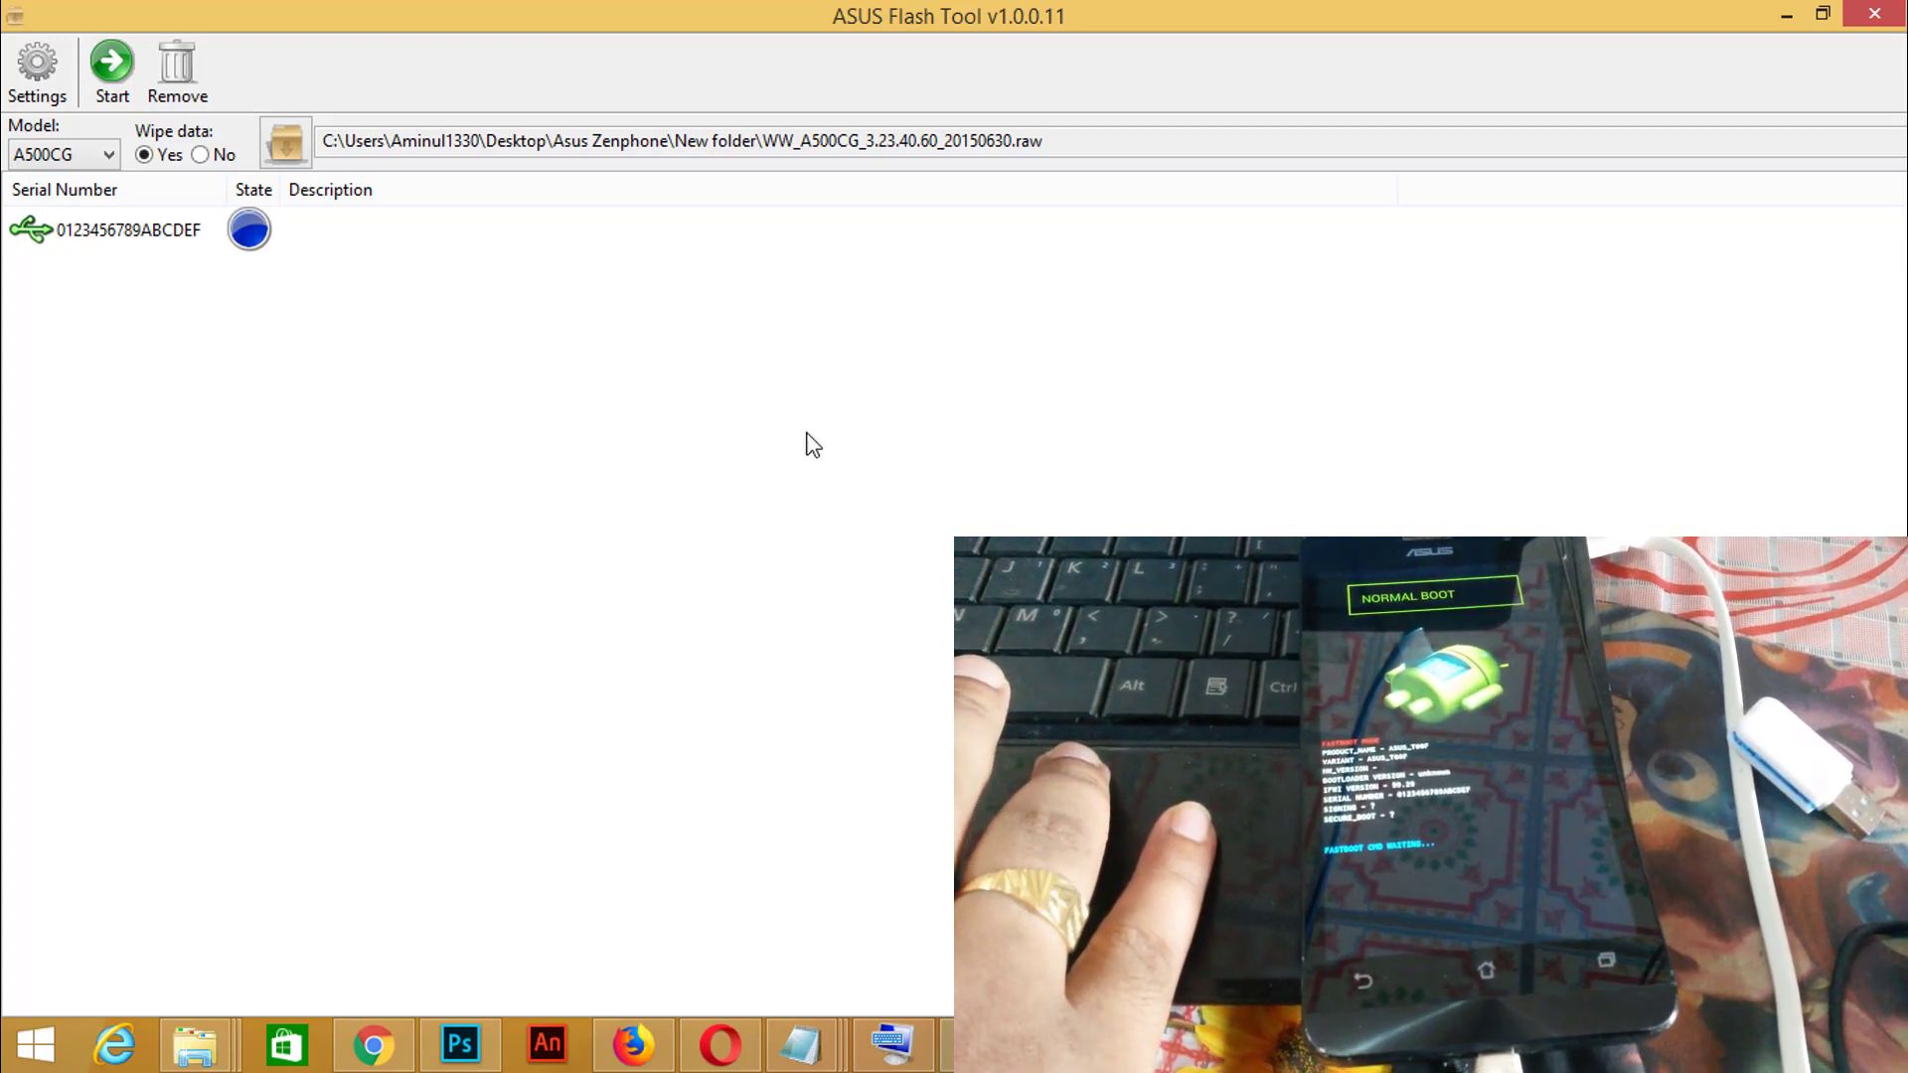
pyautogui.click(113, 68)
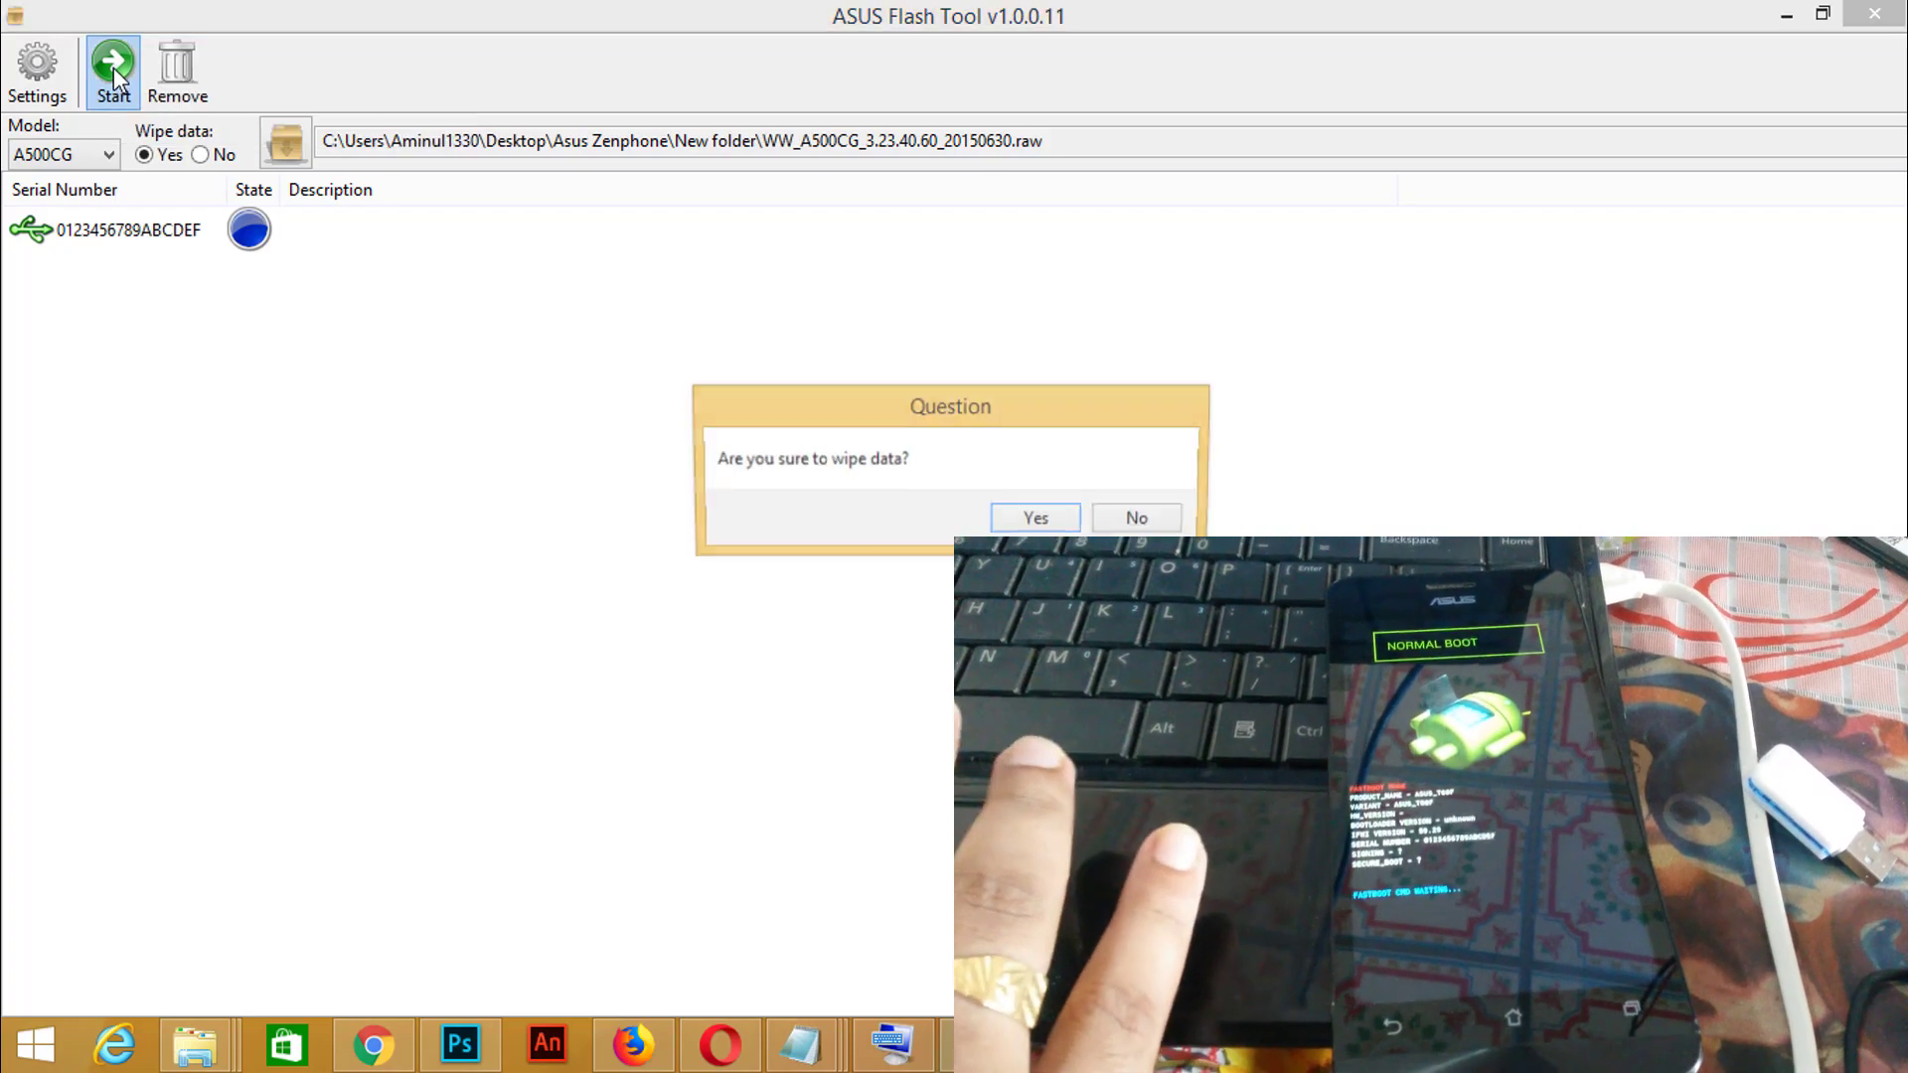
pyautogui.click(1038, 520)
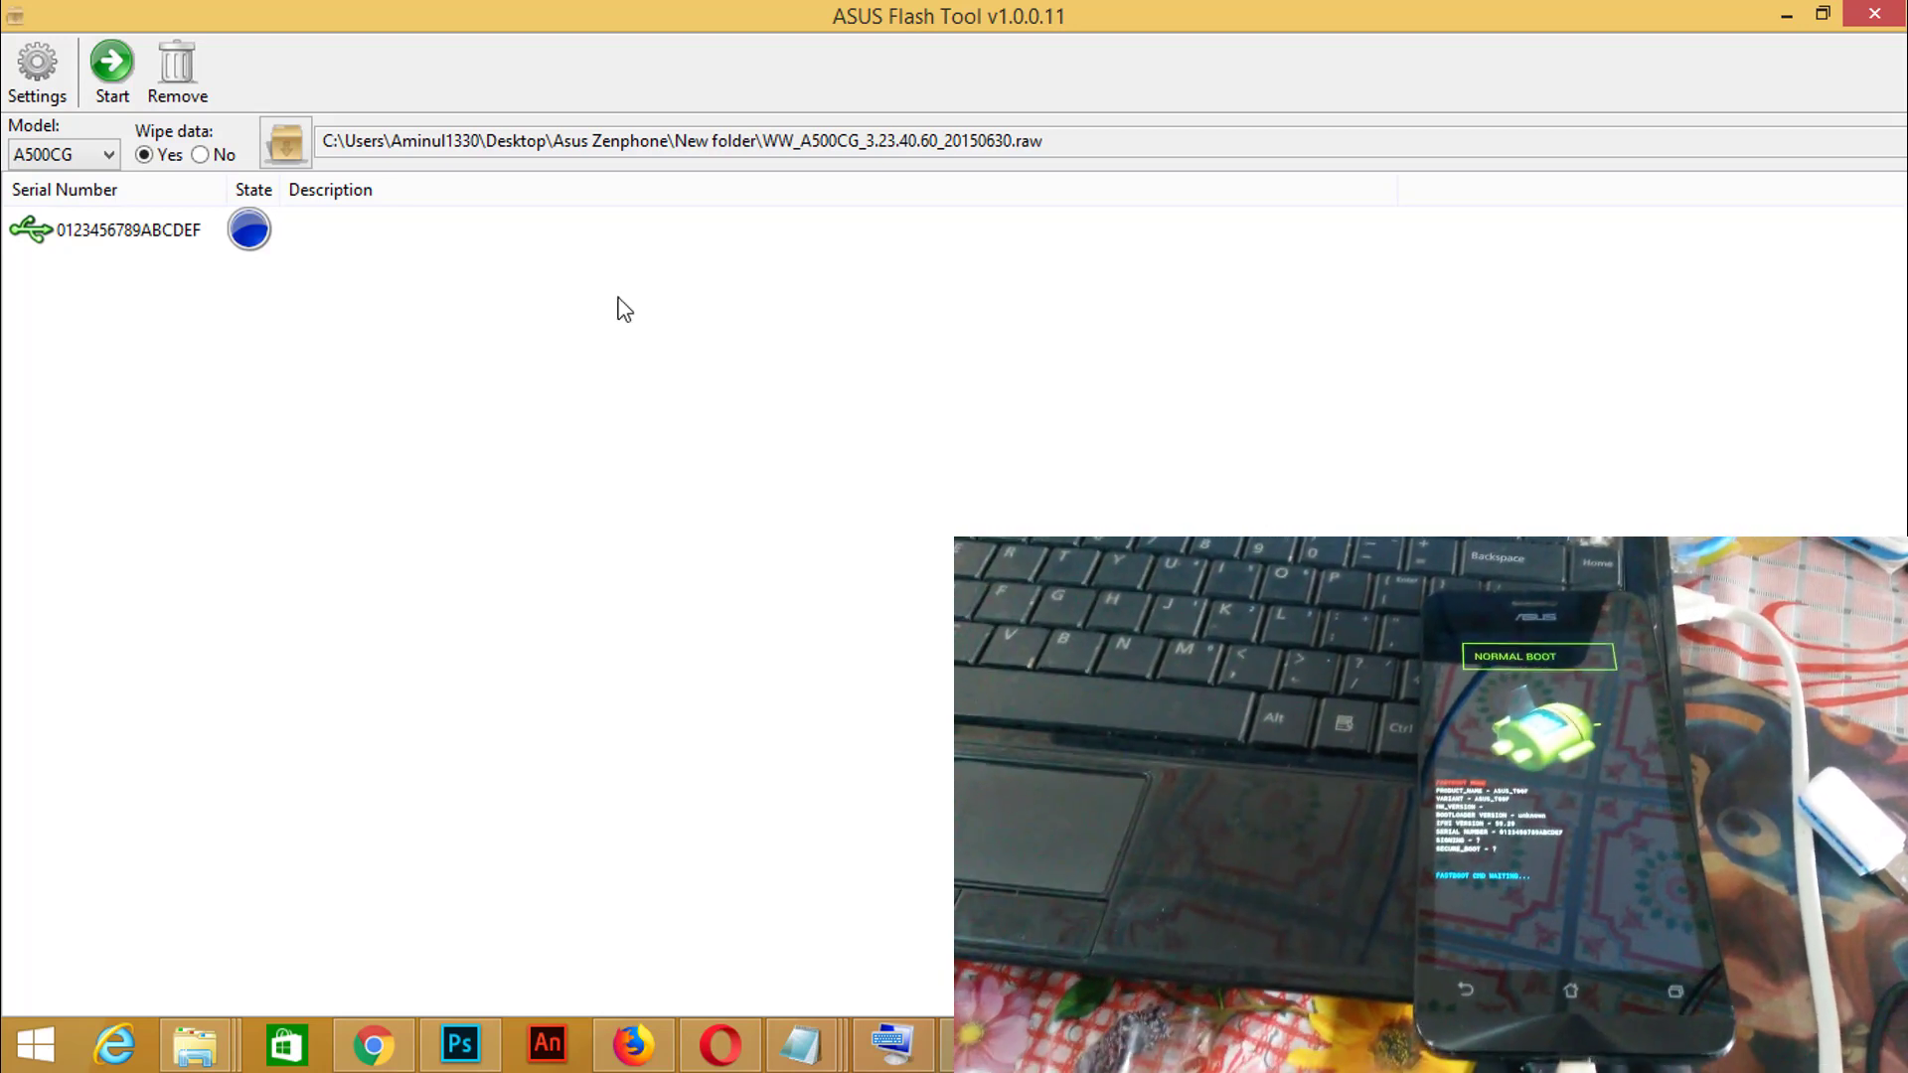
# Select the connected phone in the device list and start flashing it, agreeing to wipe its data
pyautogui.click(271, 224)
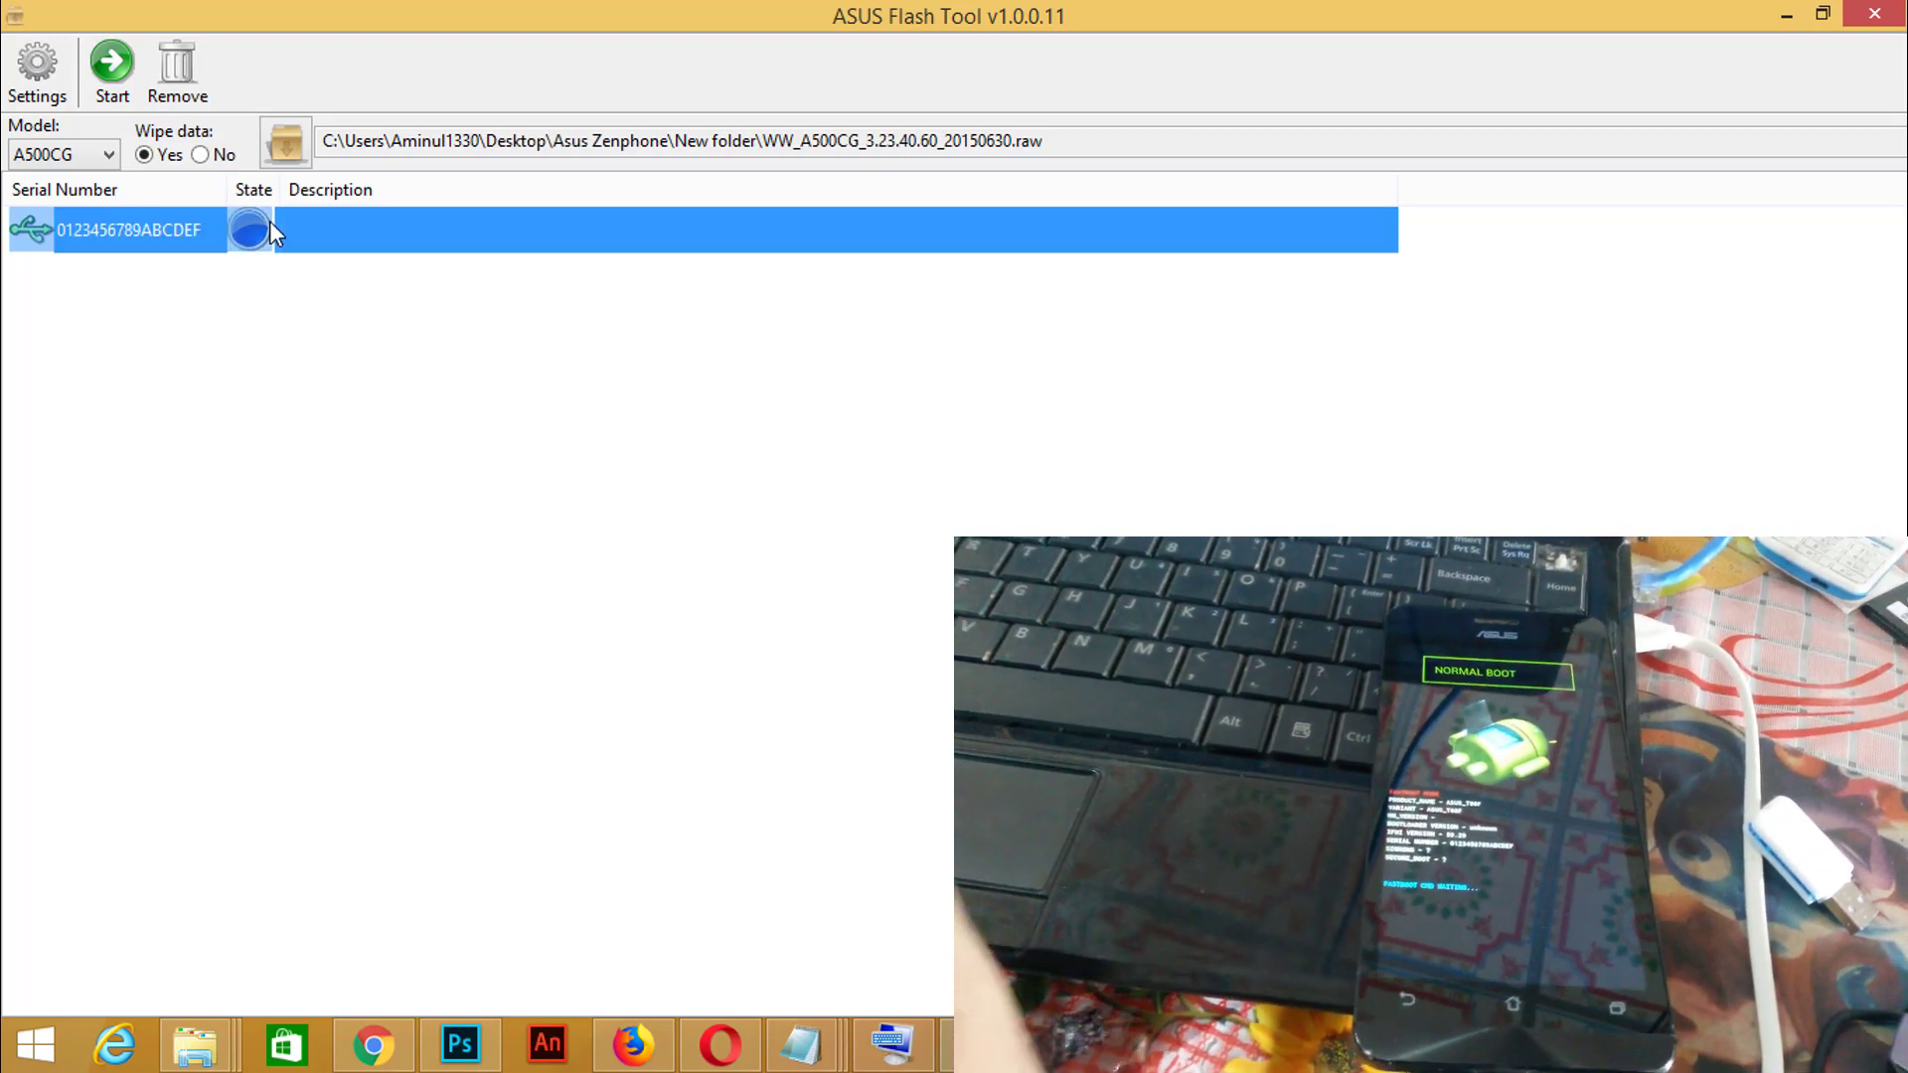
pyautogui.click(115, 71)
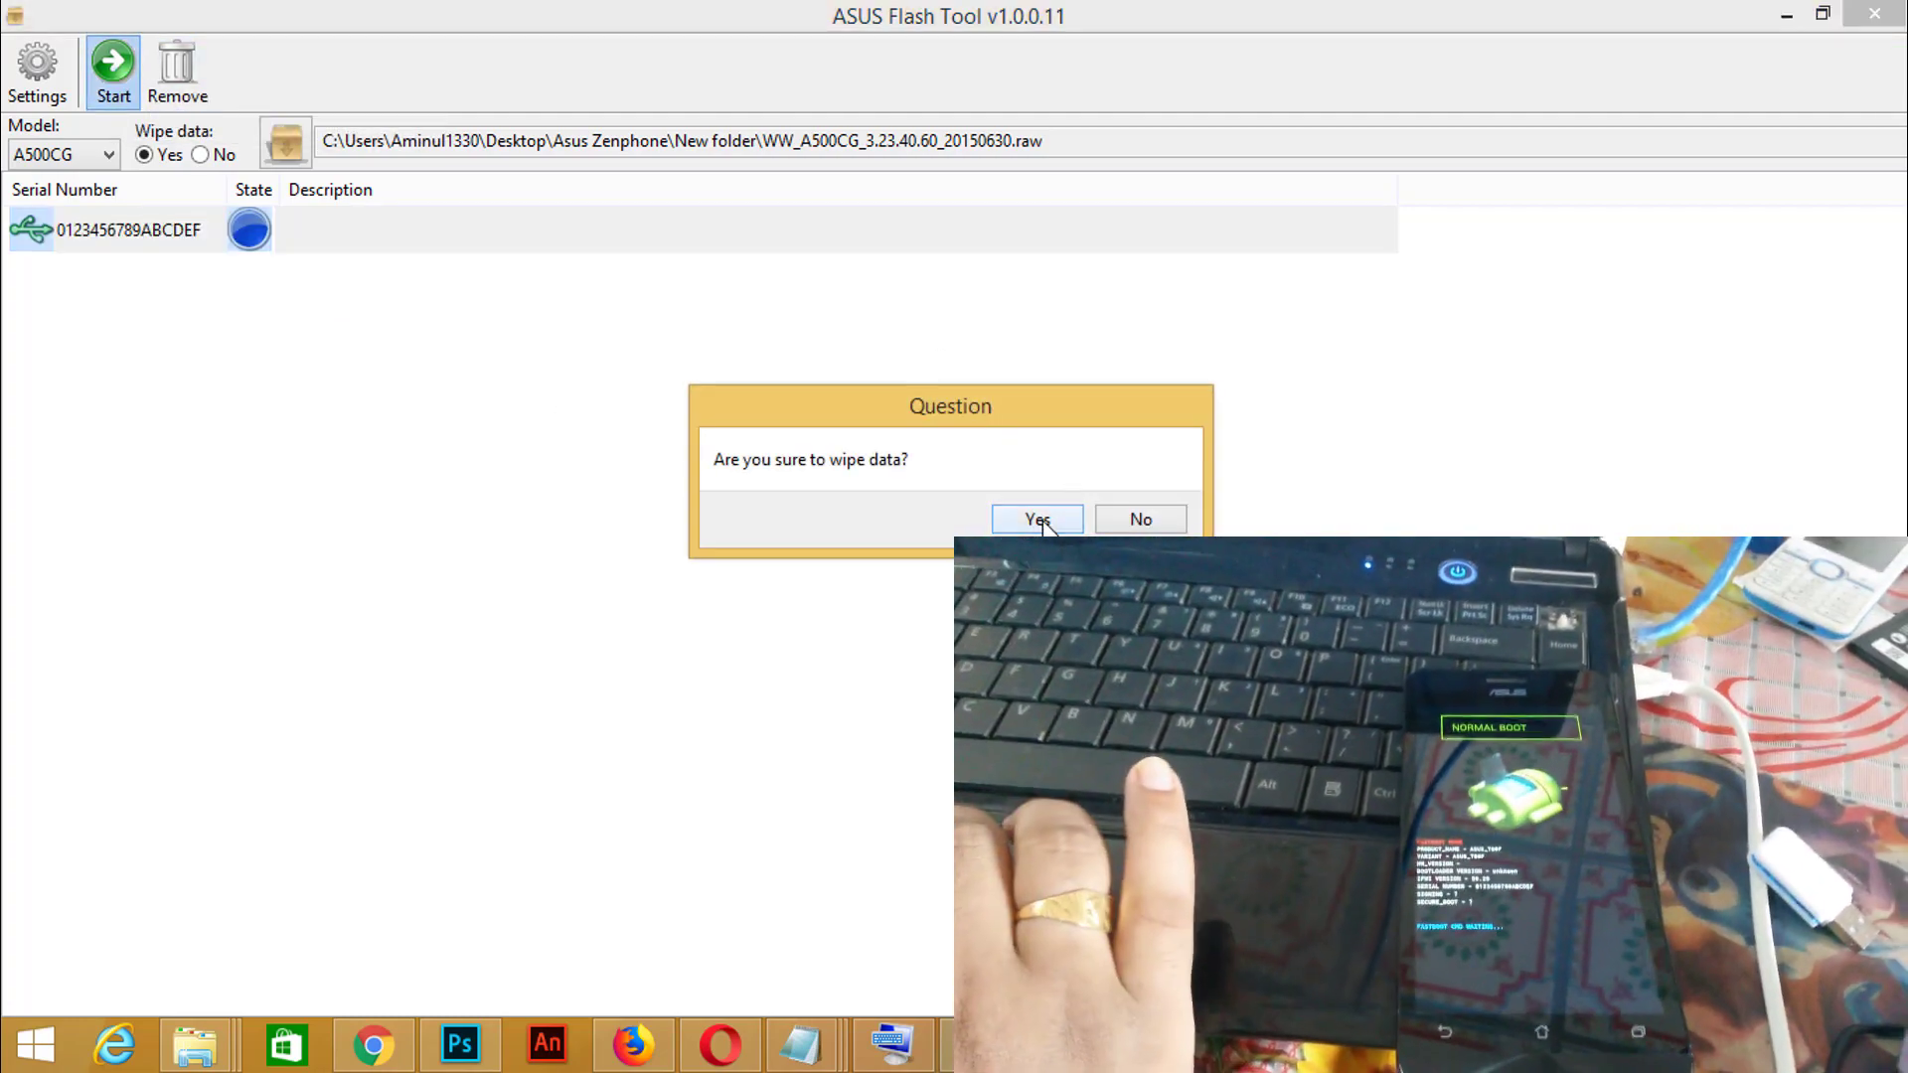
pyautogui.click(1036, 520)
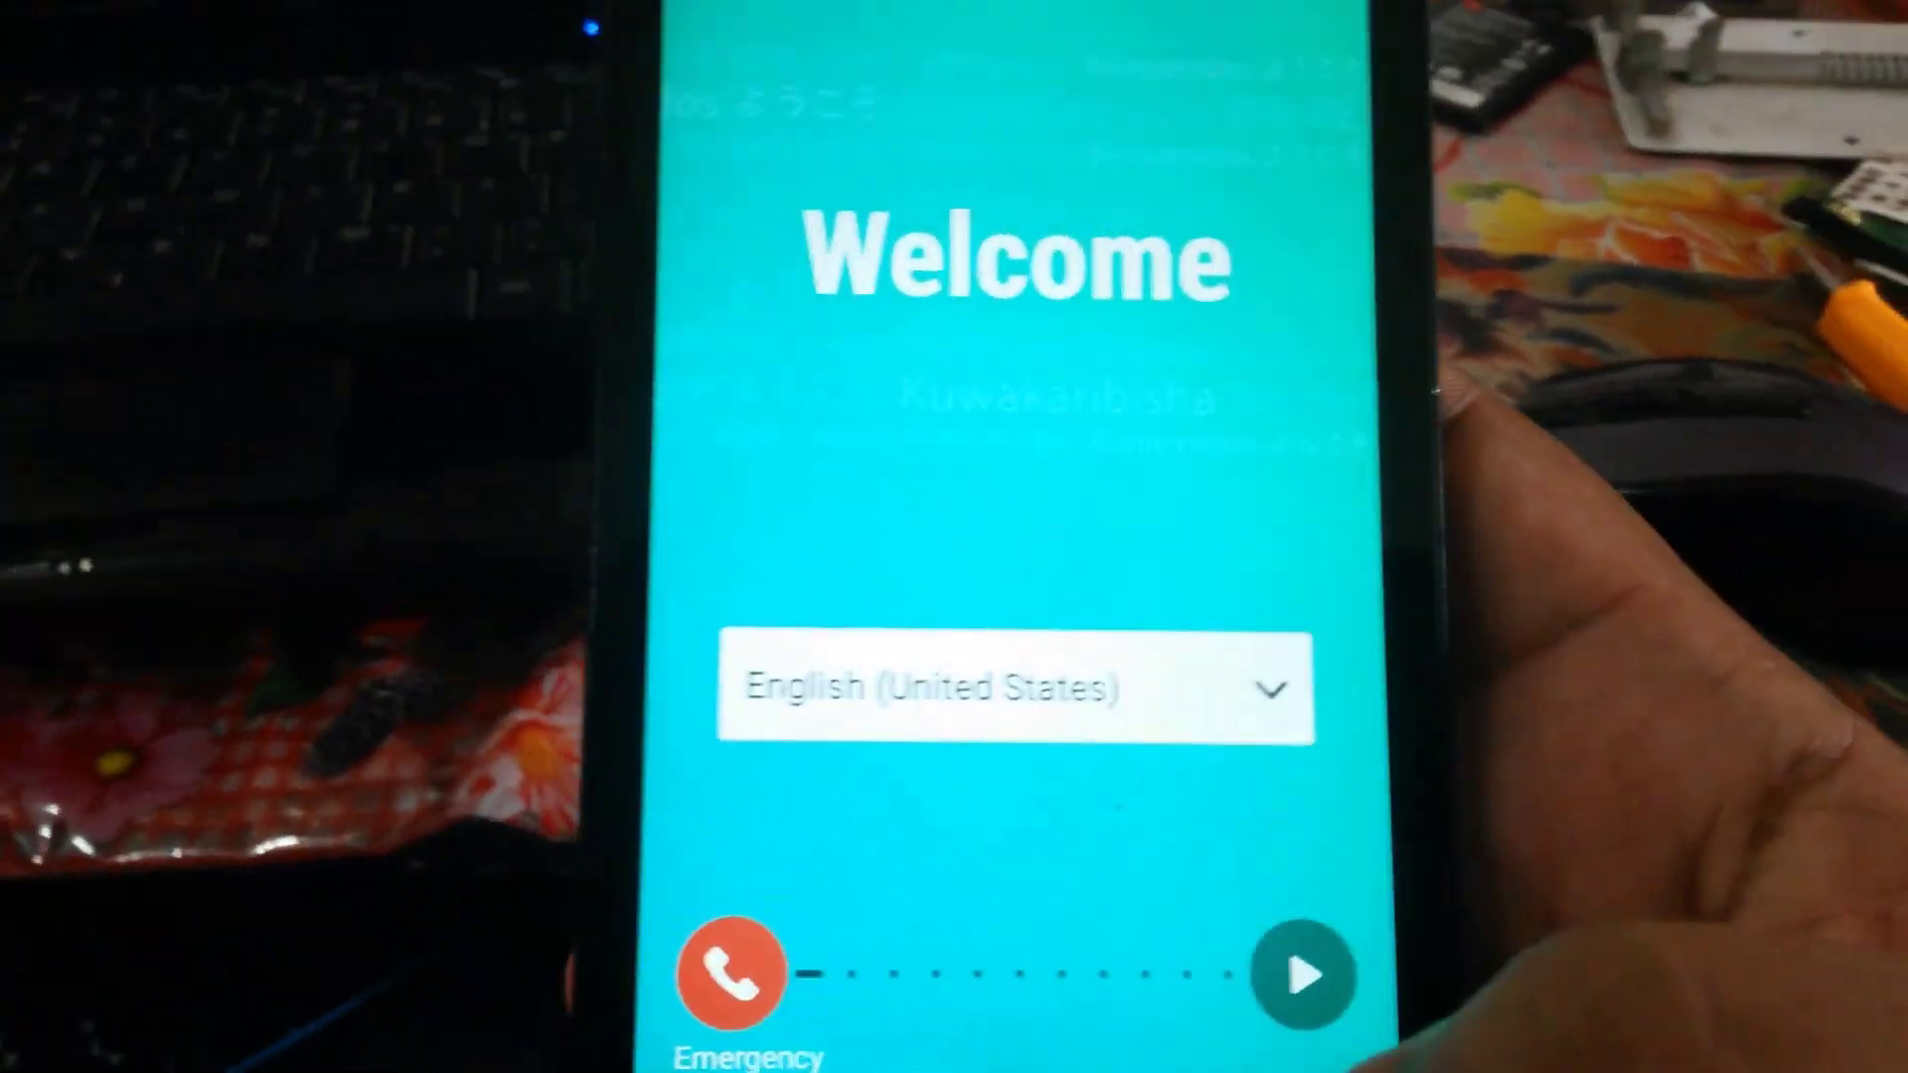
pyautogui.click(1284, 917)
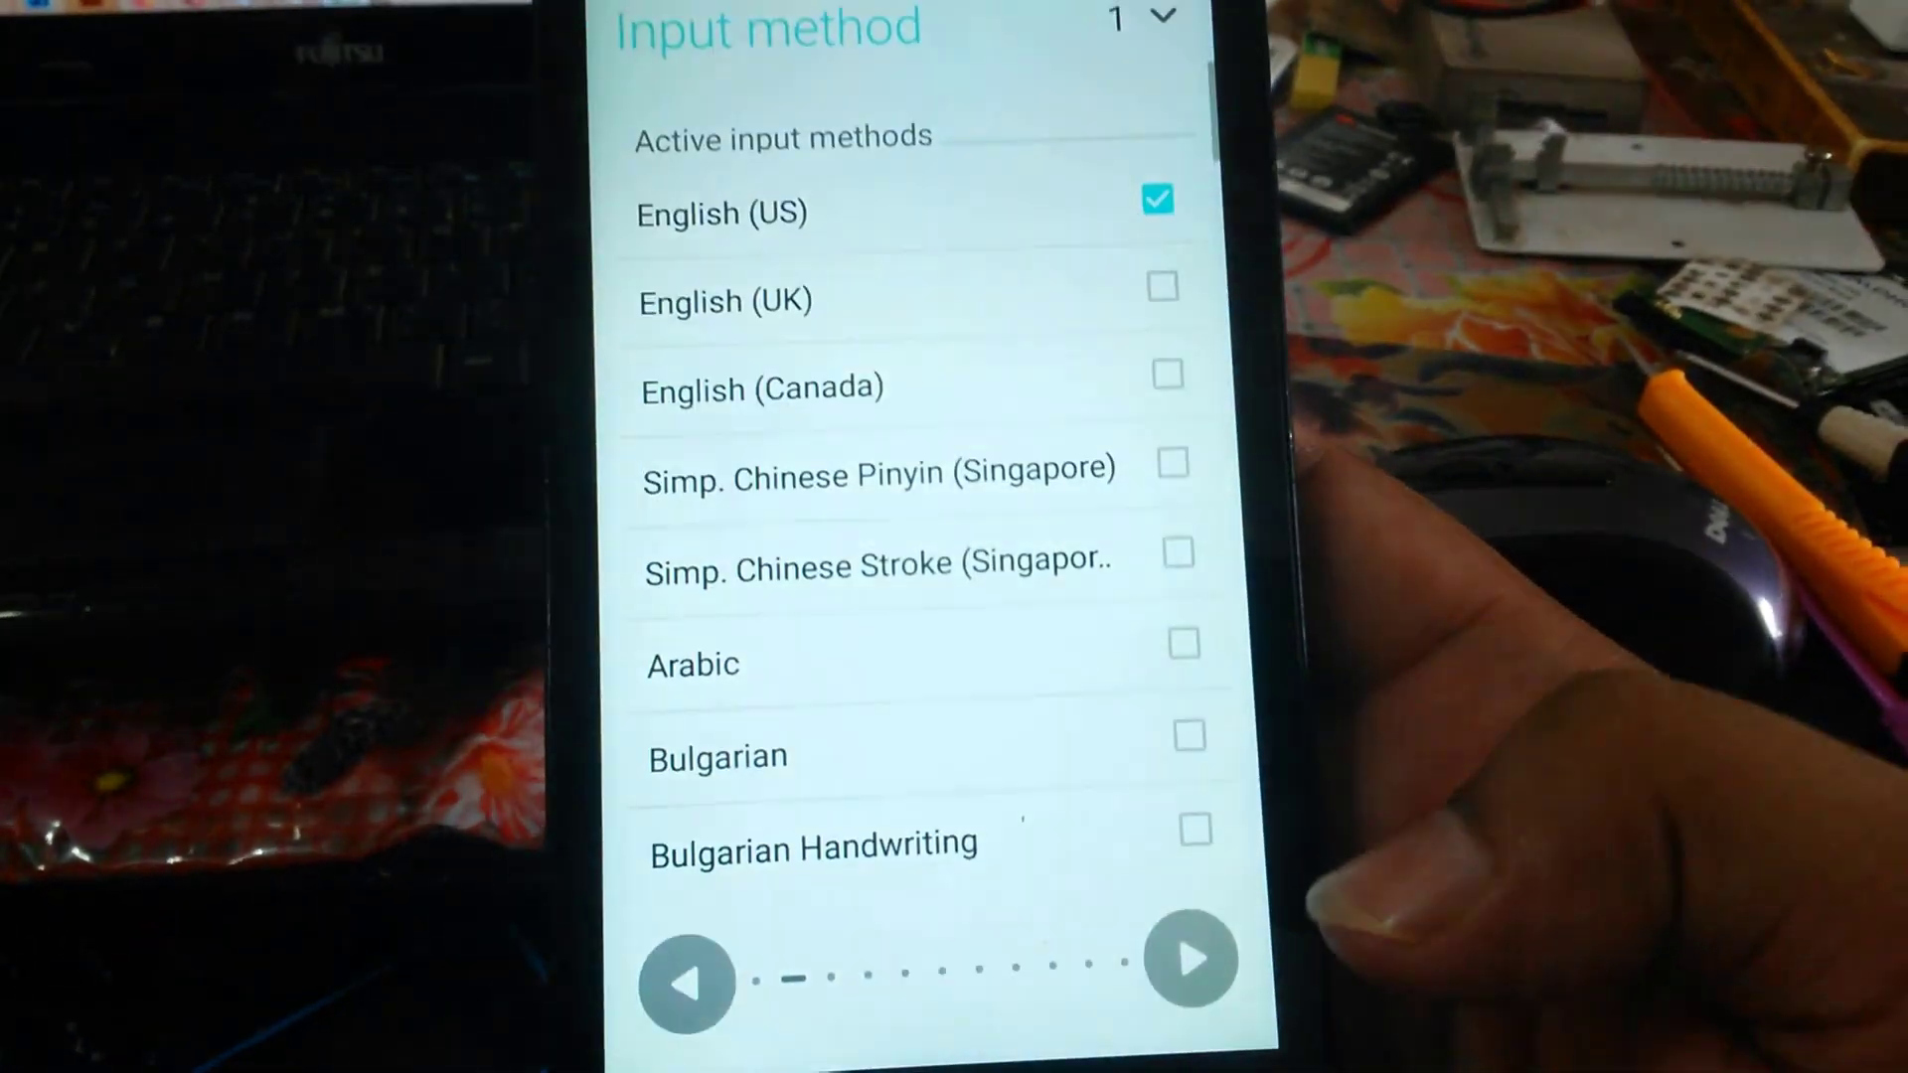